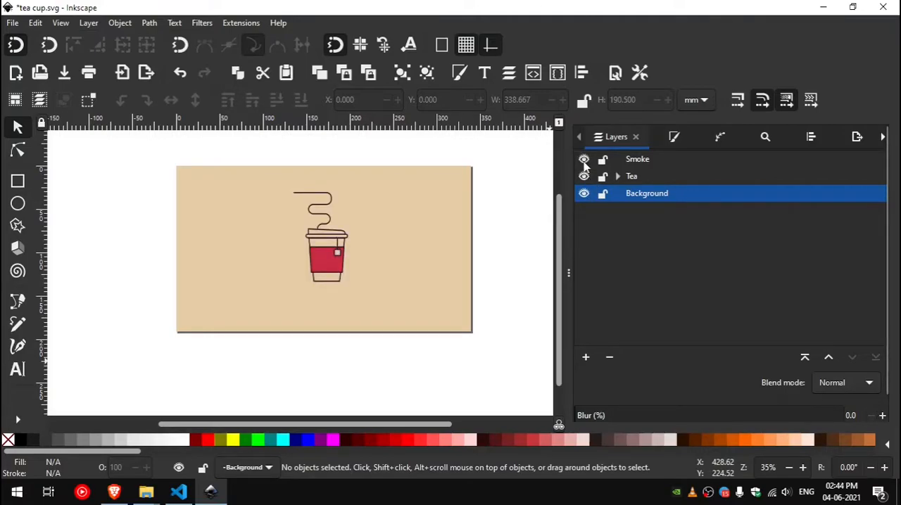
Step: Expand the Tea layer to examine how the drawing's layers are organised
click(617, 176)
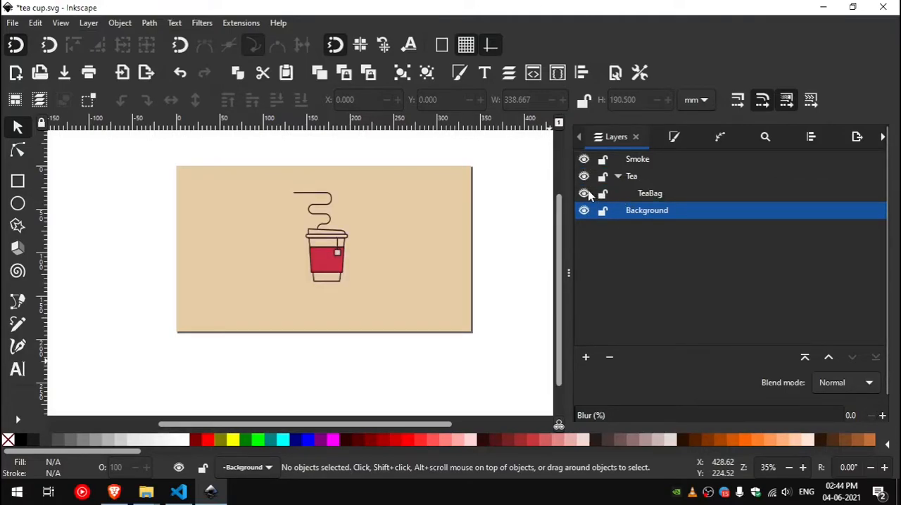
click(585, 195)
text(s)
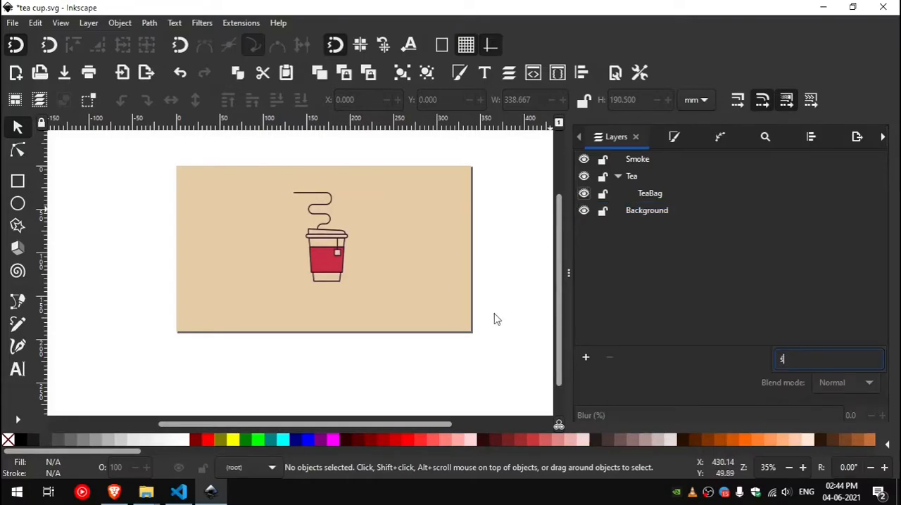
Step: Select all the artwork on the page, including the background, and convert the objects to paths
drag(515, 381, 140, 152)
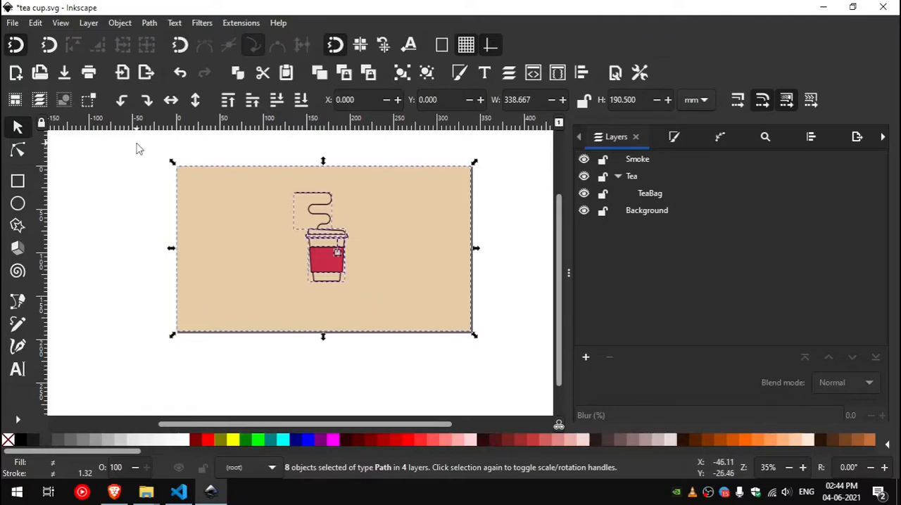
key(shift+ctrl+c)
key(ctrl)
key(shift+ctrl+c)
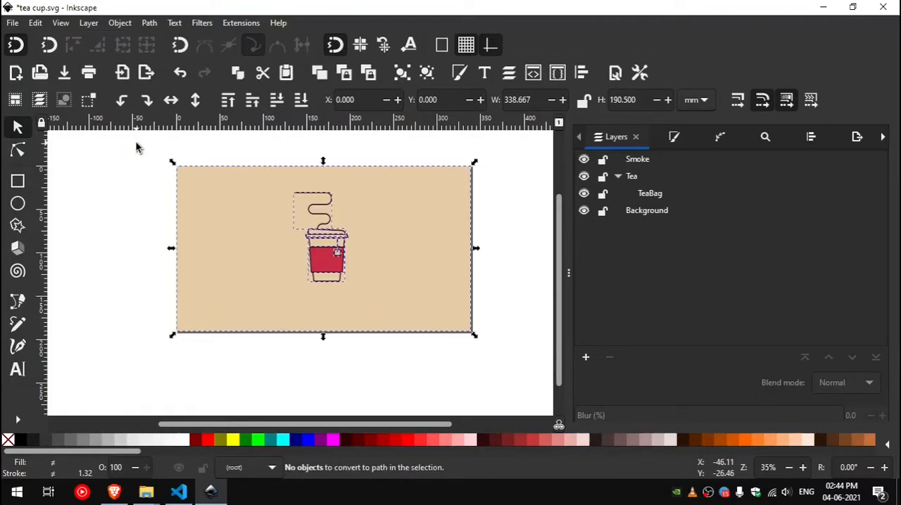
key(ctrl)
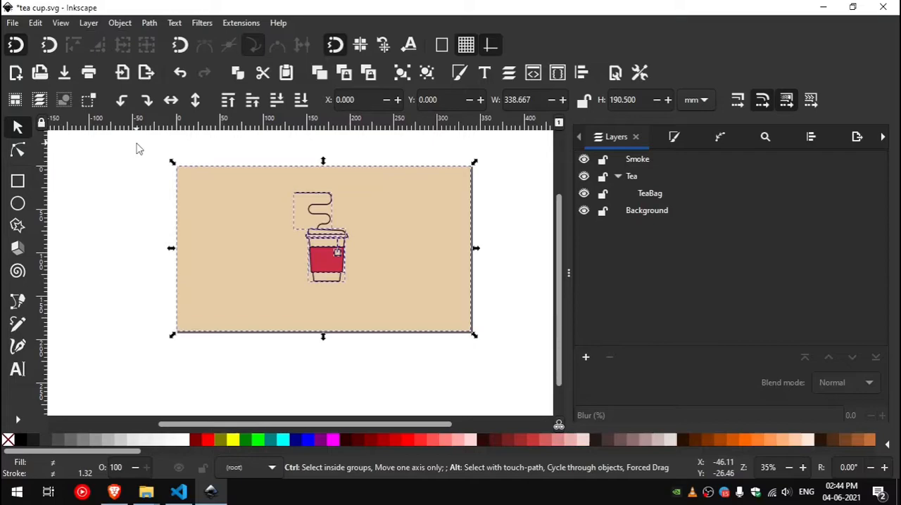
Step: Save the drawing to the Desktop as animation.sif in the Synfig Animation (*.sif) format
click(13, 24)
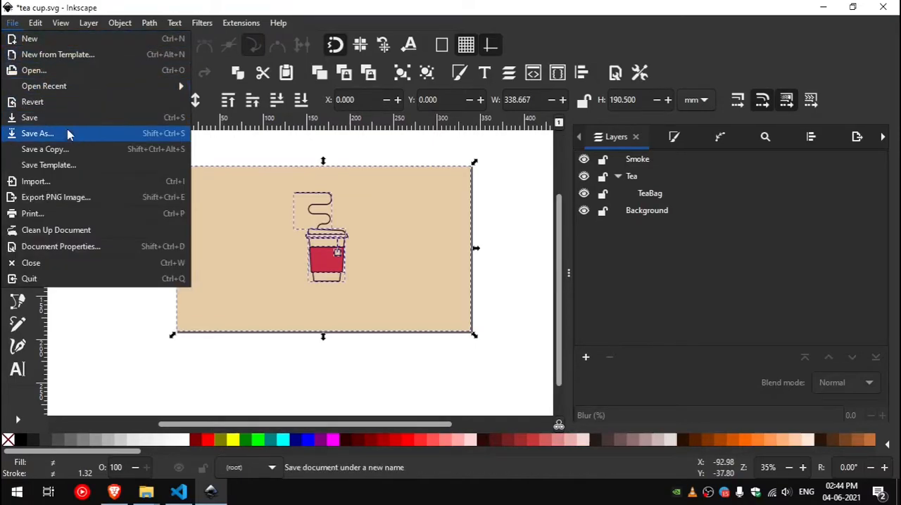
click(76, 138)
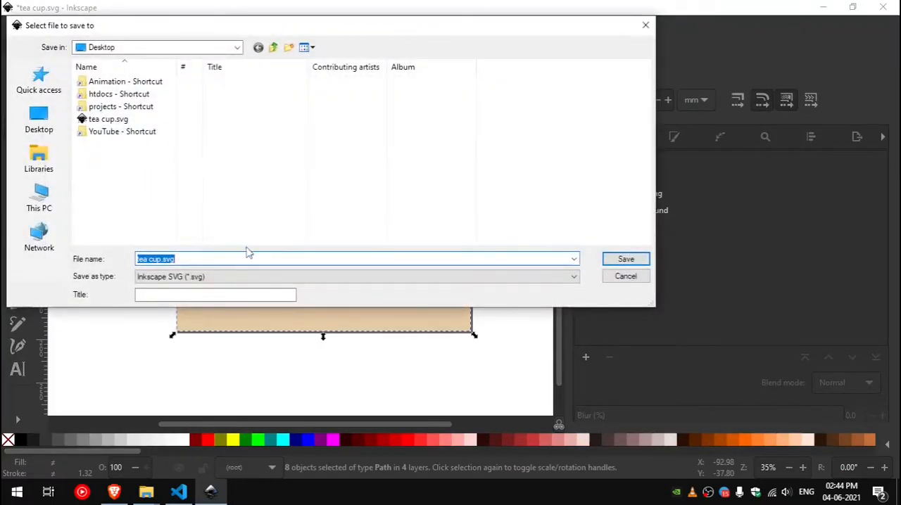
click(282, 277)
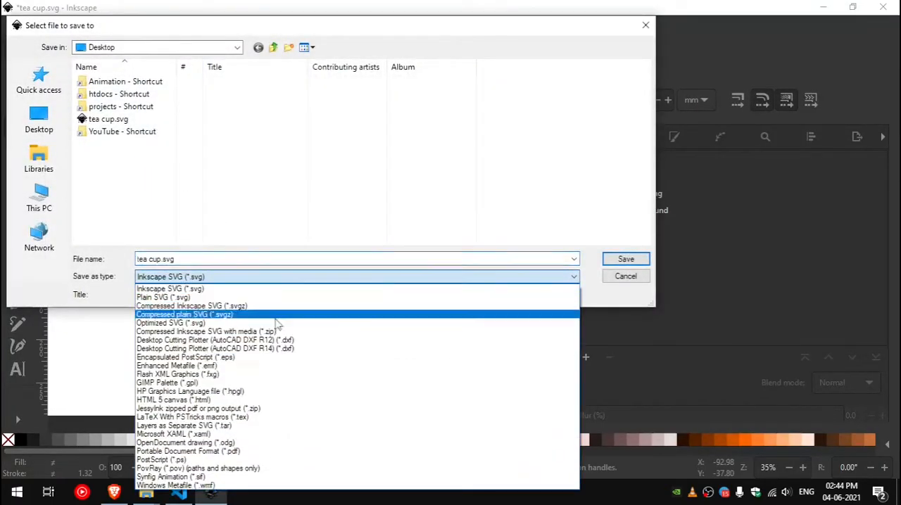
click(266, 479)
click(192, 259)
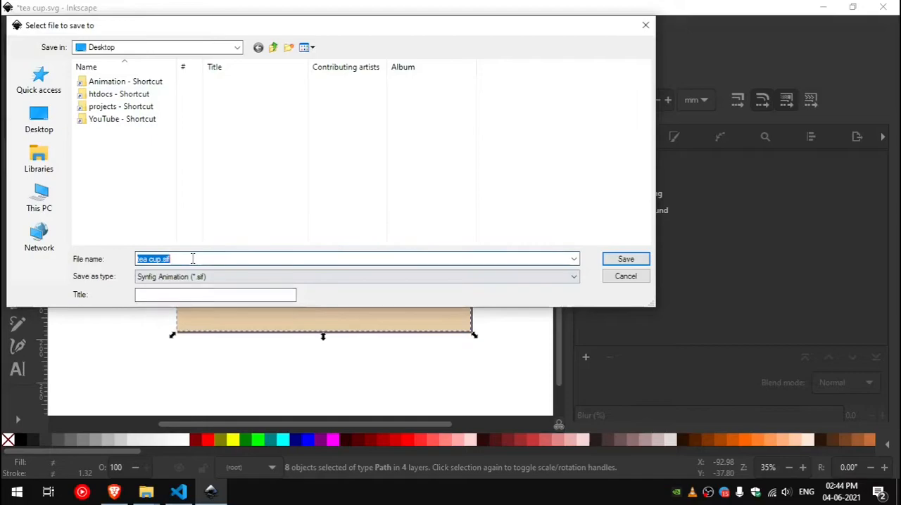
text(animation s)
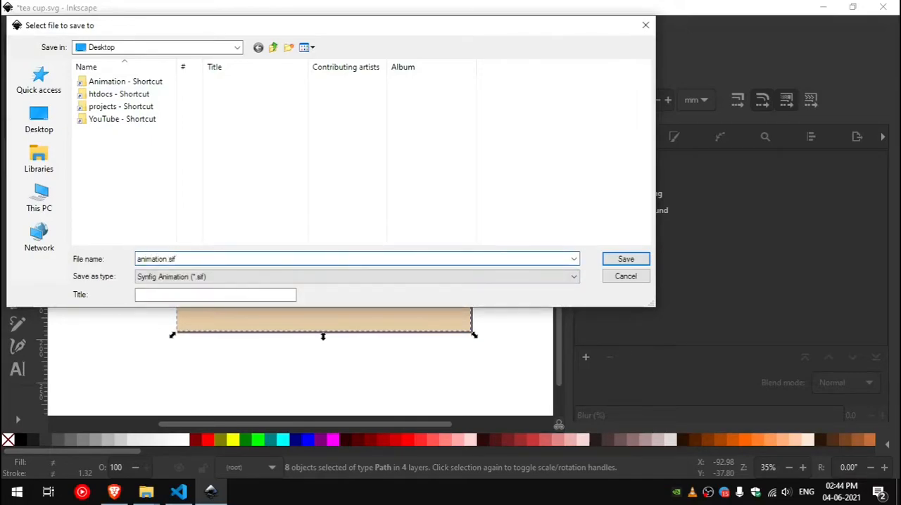
key(Return)
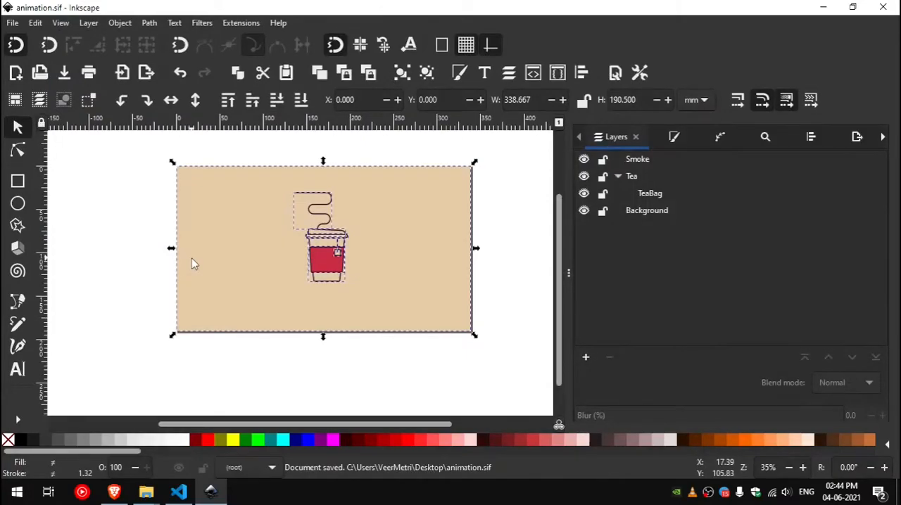
Step: Open animation.sif from the desktop in Synfig Studio, dismiss the version warning and fit the canvas to the view
key(super+d)
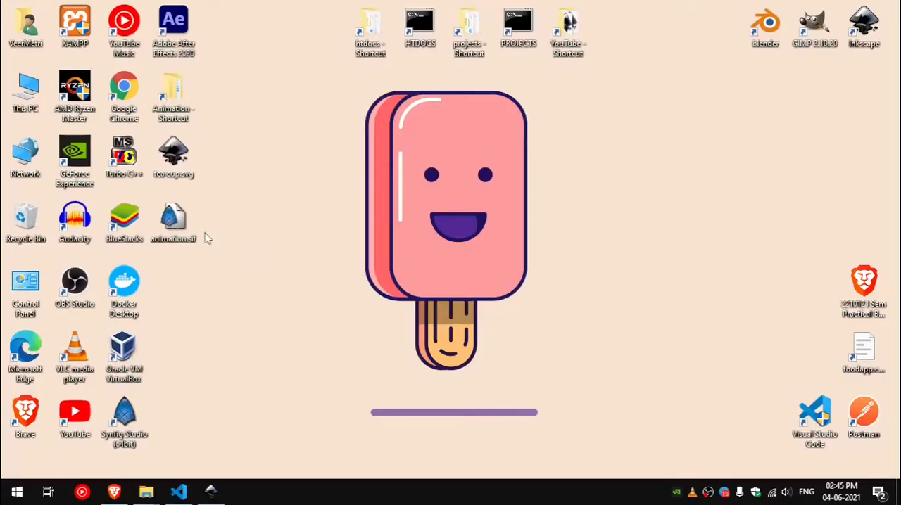
double_click(168, 223)
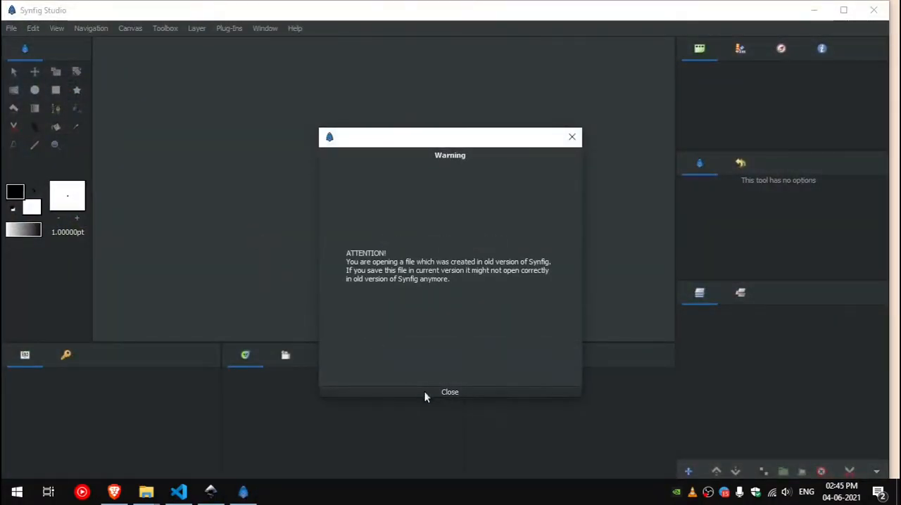
click(425, 394)
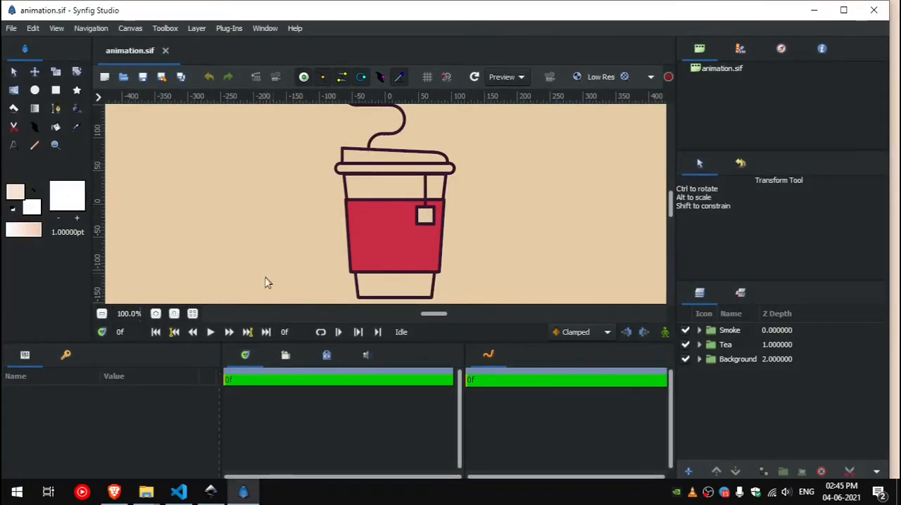
click(195, 315)
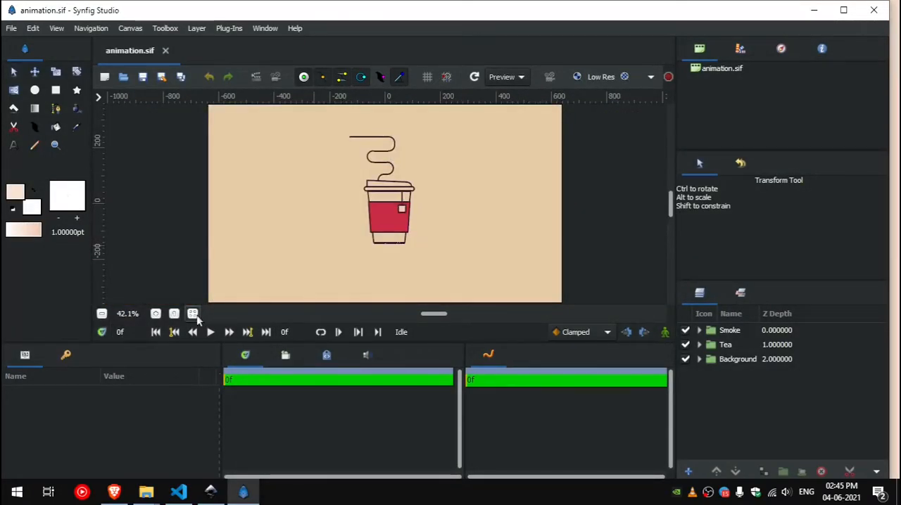
Step: Check the dark UI theme option in the interface preferences and close the preferences
click(34, 29)
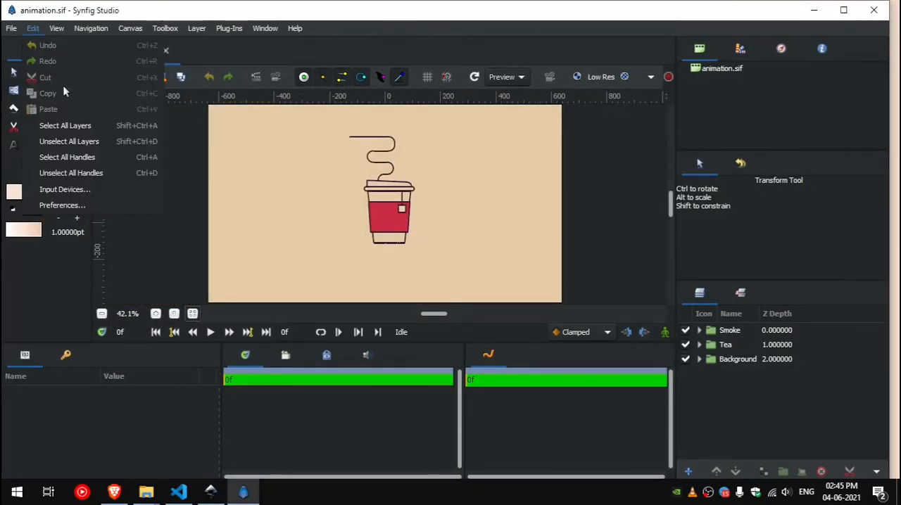
click(114, 208)
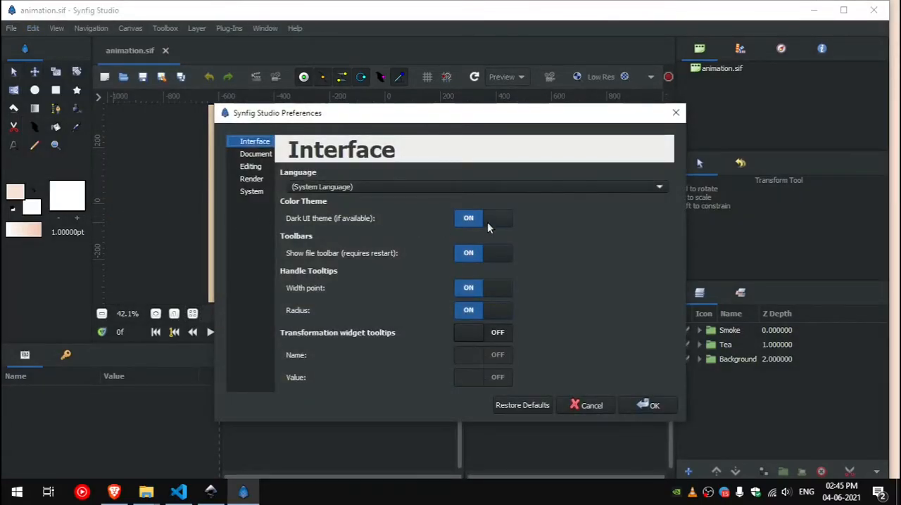
click(486, 224)
click(641, 404)
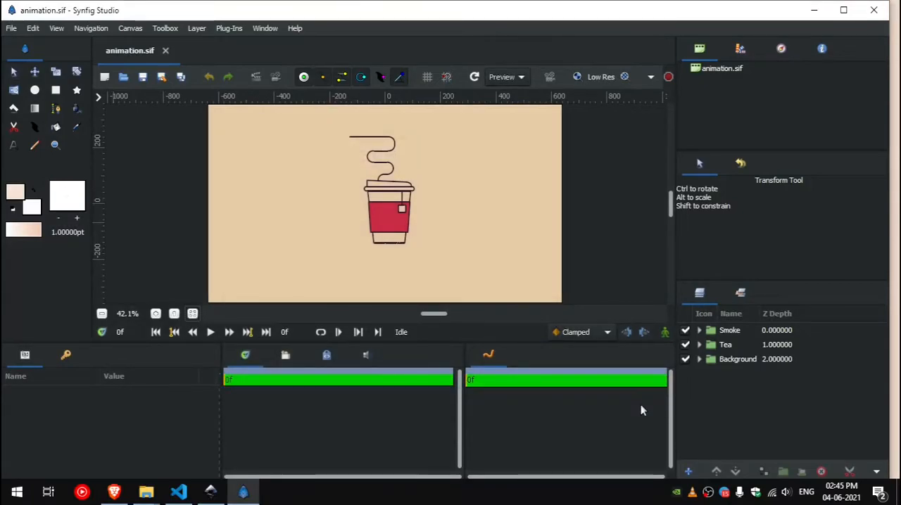
Step: Inspect the imported Smoke, Tea and Background layers by toggling visibility and selecting them
click(686, 334)
click(685, 344)
click(686, 345)
click(730, 350)
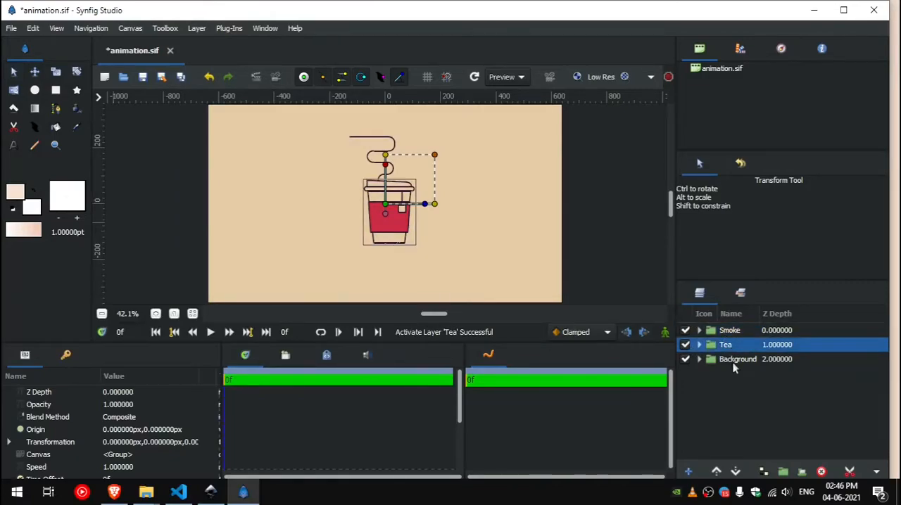
click(734, 362)
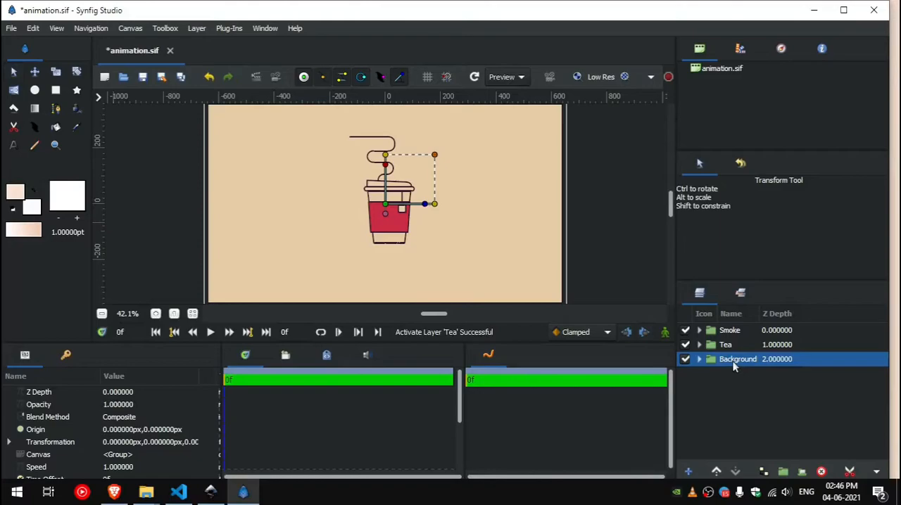
Step: Switch to the Brave browser and download plugins.zip from Google Drive to the Desktop
key(alt+Tab)
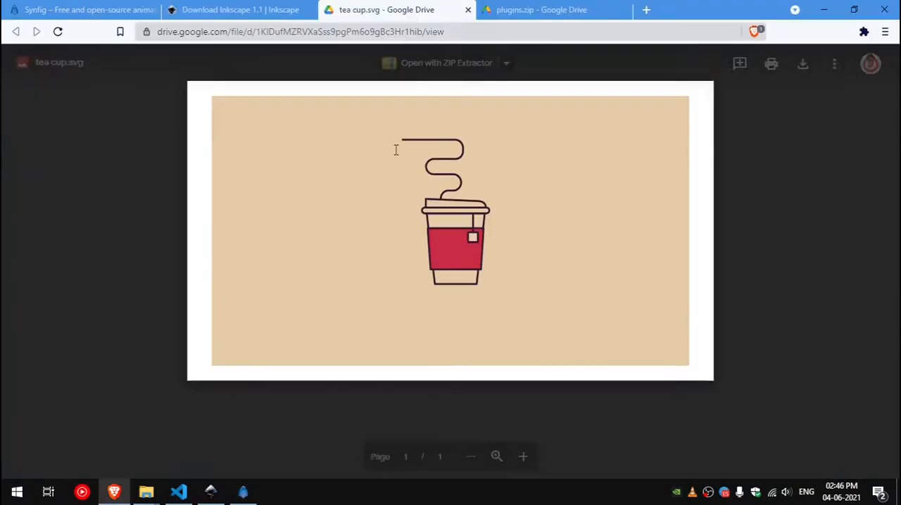
click(532, 12)
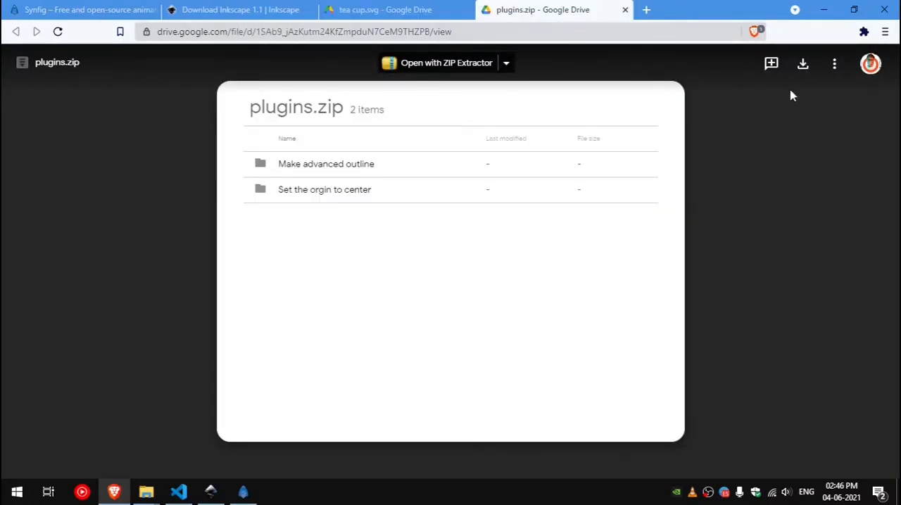
click(804, 66)
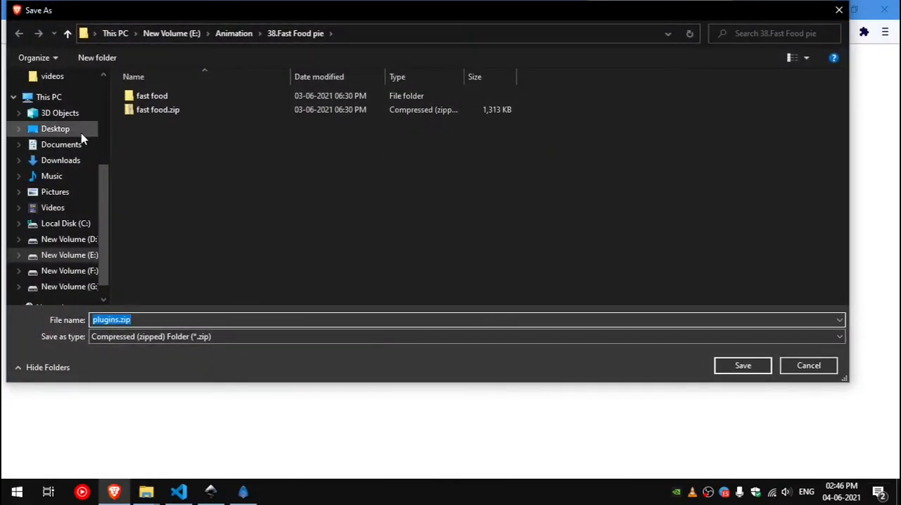
click(81, 139)
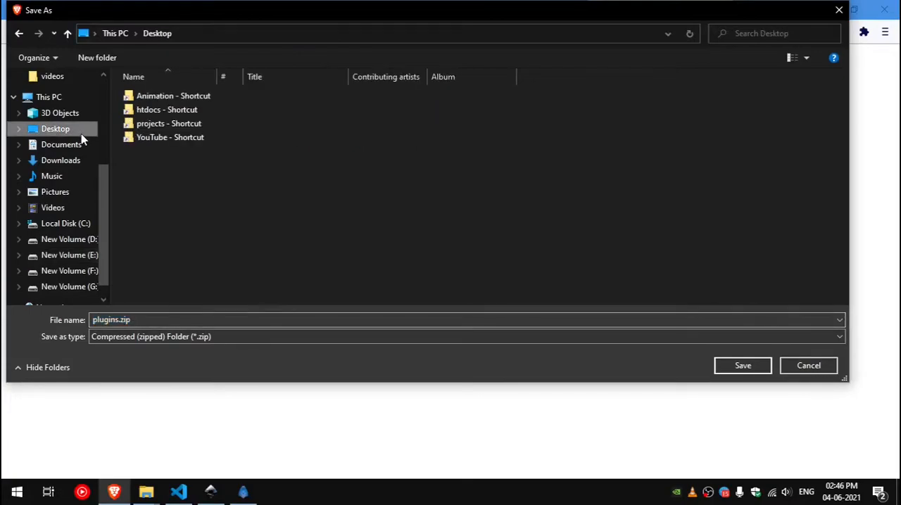
click(735, 367)
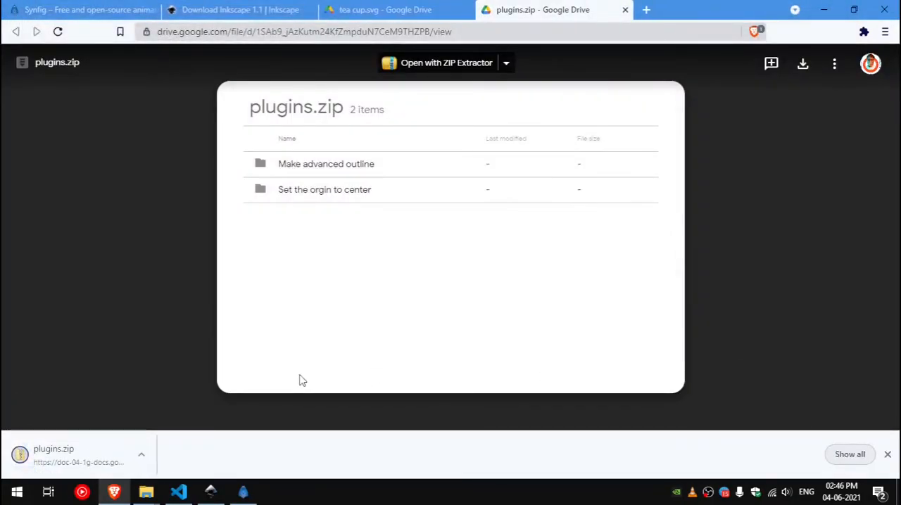
Step: Extract plugins.zip on the desktop with 7-Zip into a plugins folder and open that folder
key(super+d)
right_click(178, 285)
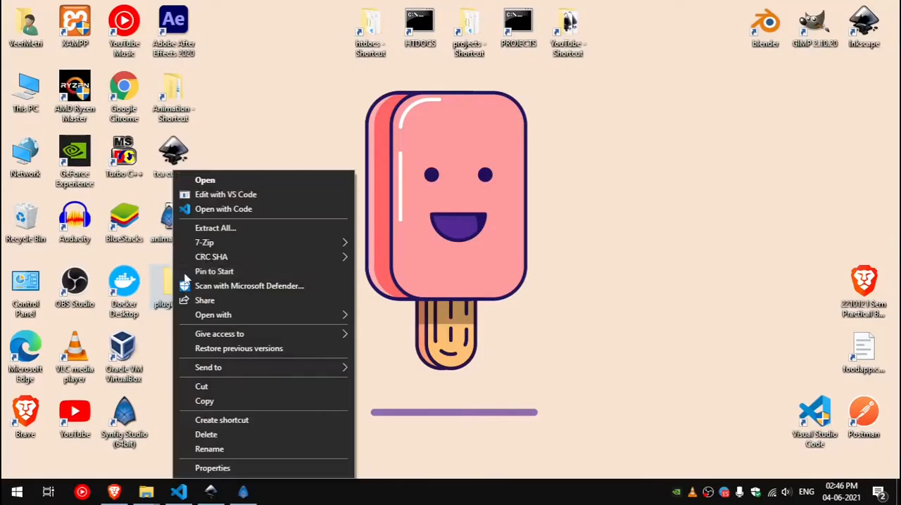
mouse_move(266, 247)
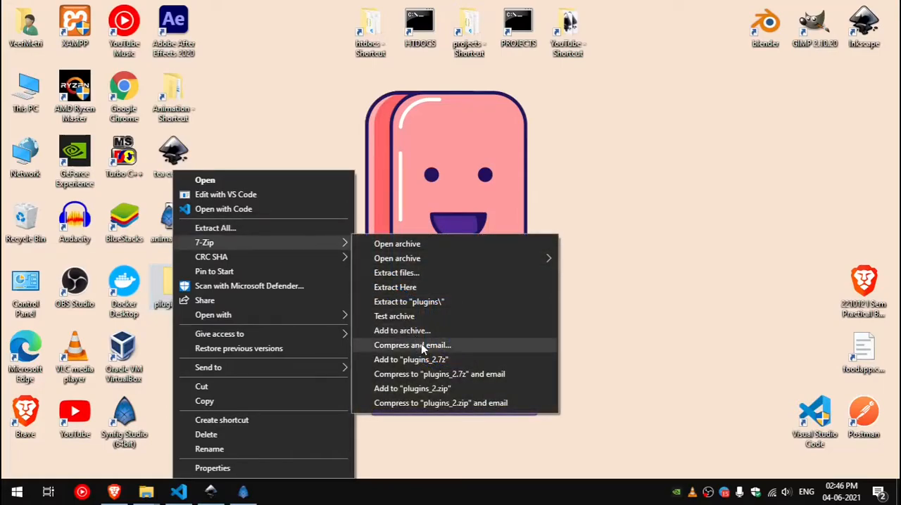
click(432, 312)
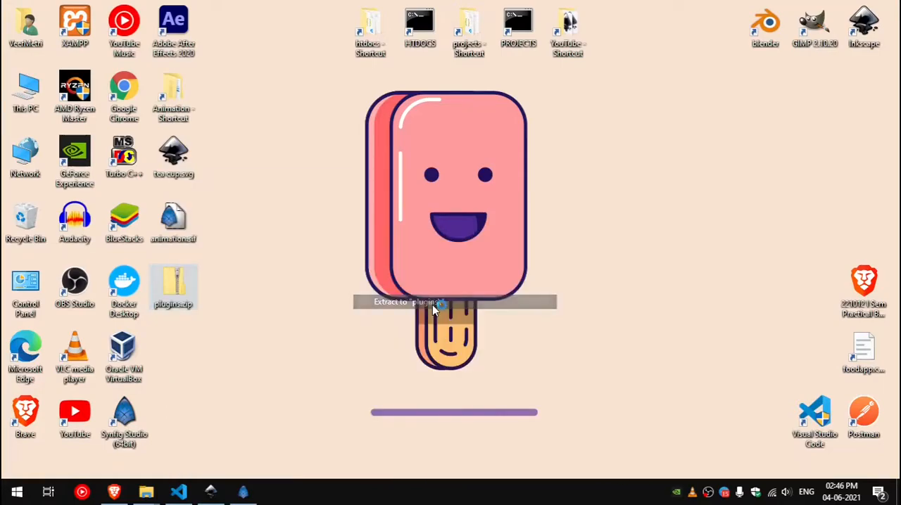
double_click(187, 342)
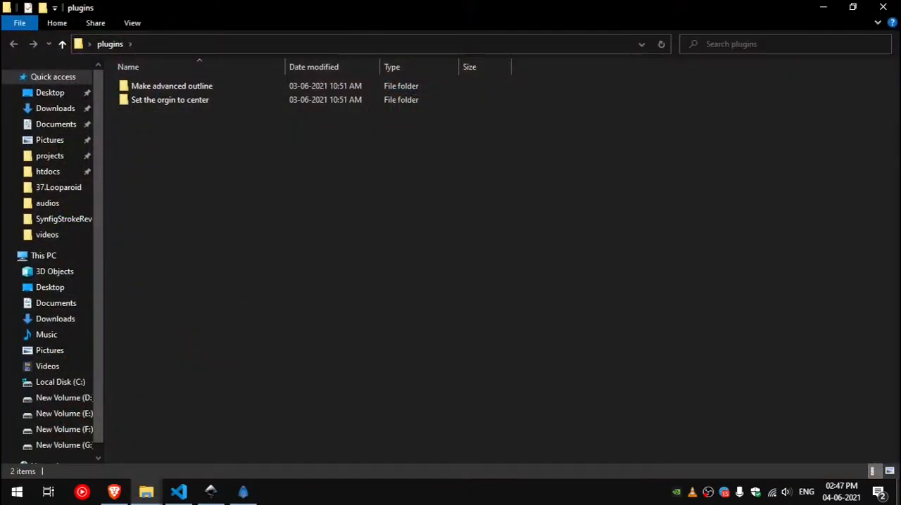
Step: Open the Synfig program data folder at C:\Program Files\Synfig\share\synfig in File Explorer
click(899, 492)
double_click(32, 96)
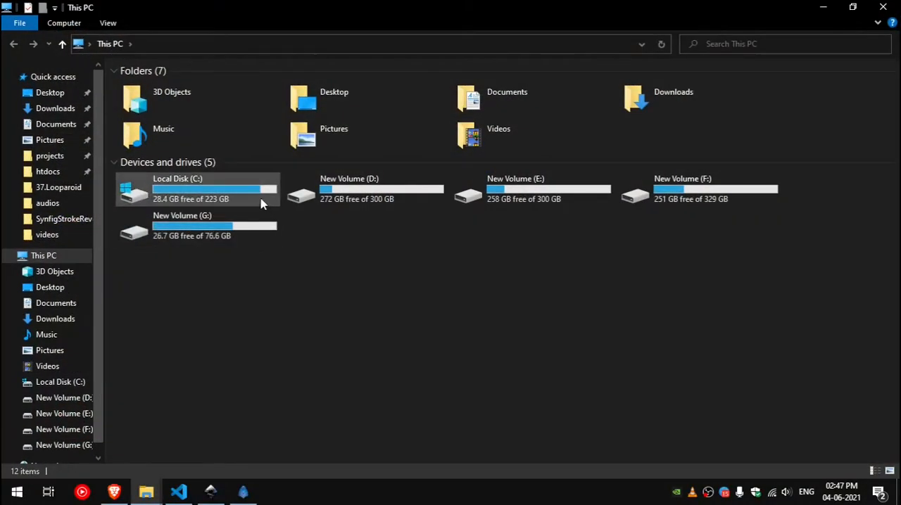
double_click(261, 203)
double_click(221, 294)
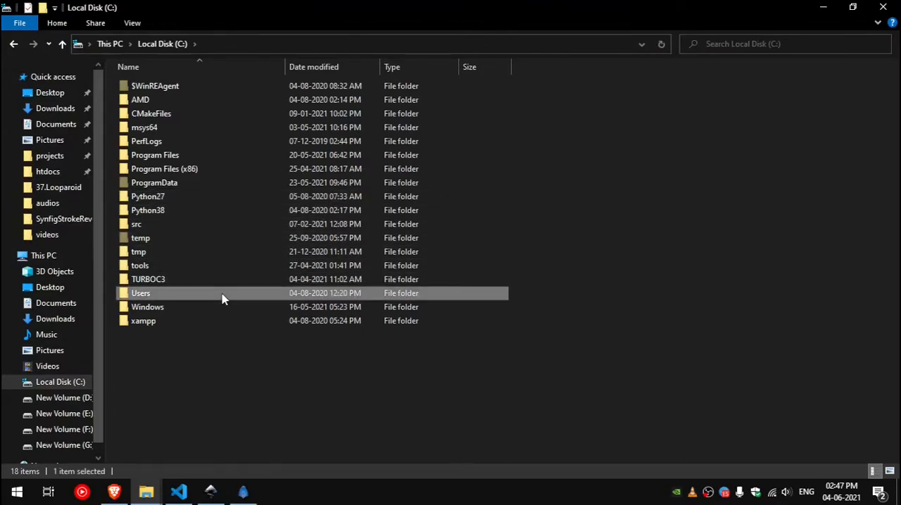
click(162, 44)
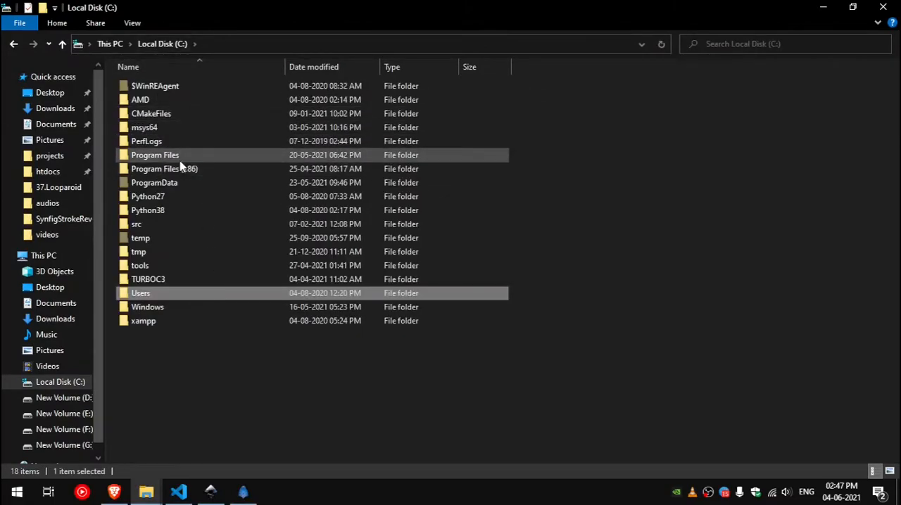
double_click(180, 159)
scroll(181, 165, down, 8)
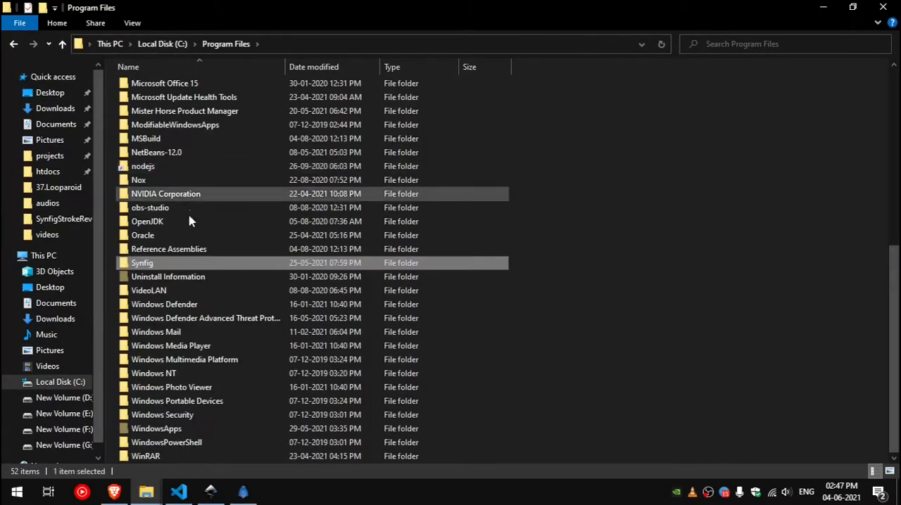
double_click(203, 263)
double_click(185, 171)
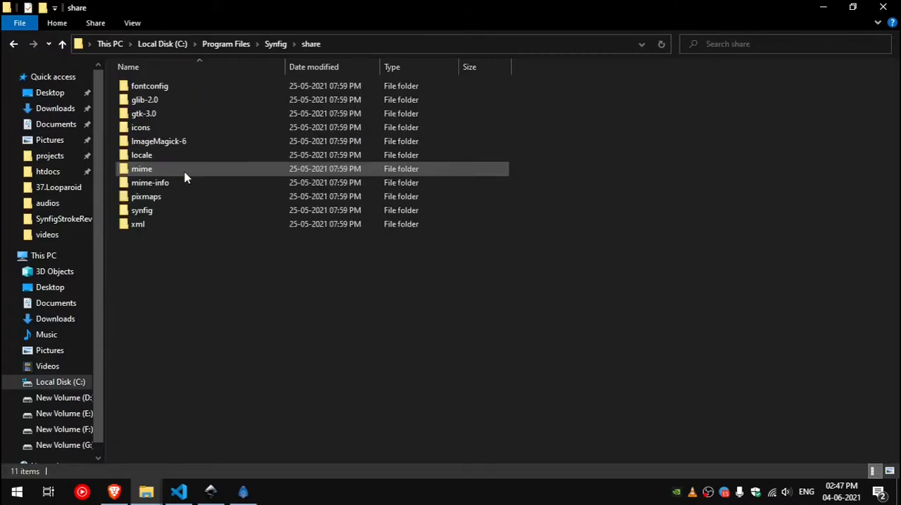
double_click(188, 219)
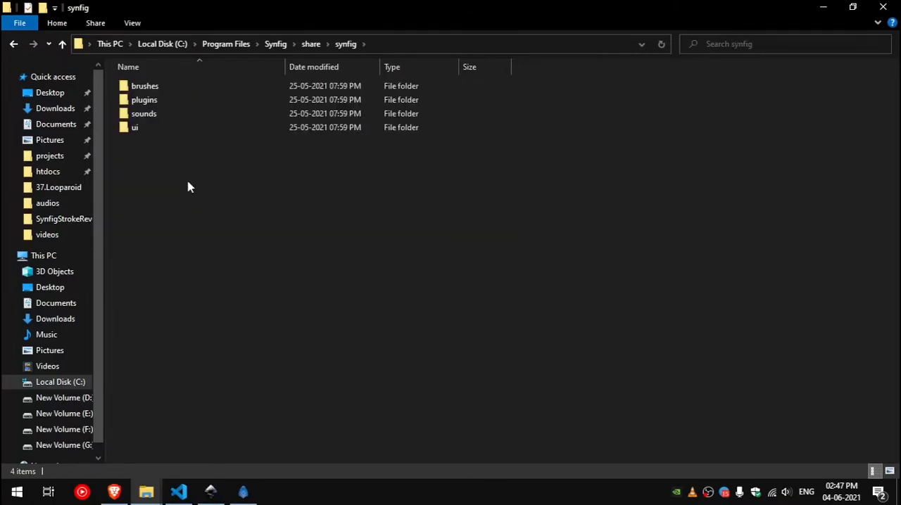
Step: Open Synfig's plugins folder and place it side by side with the extracted plugins folder
double_click(202, 103)
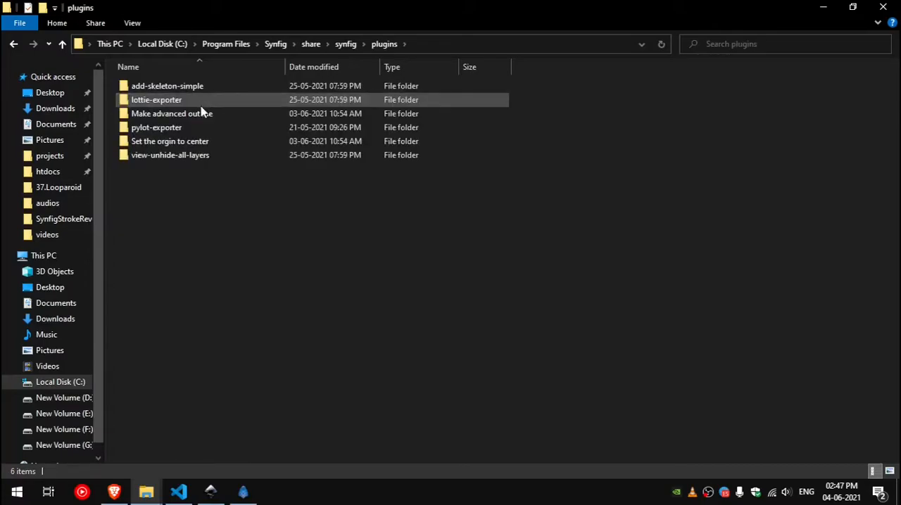
drag(427, 18, 900, 191)
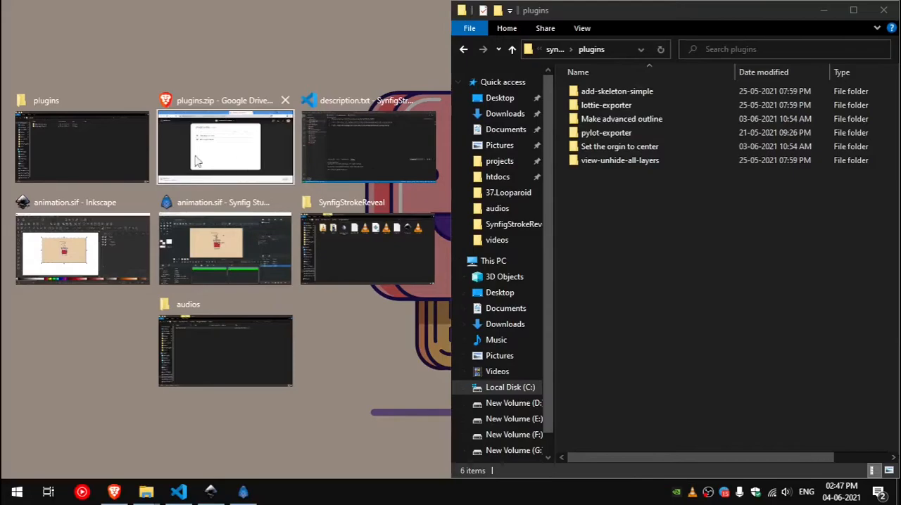
click(101, 147)
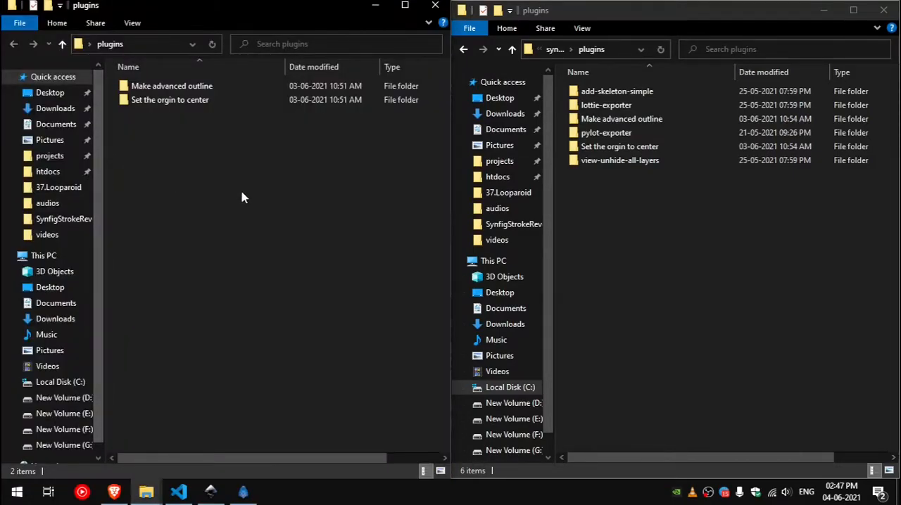
Step: Copy the Make advanced outline and Set the orgin to center folders into Synfig's plugins folder, and close the extracted folder's window
drag(242, 201, 232, 104)
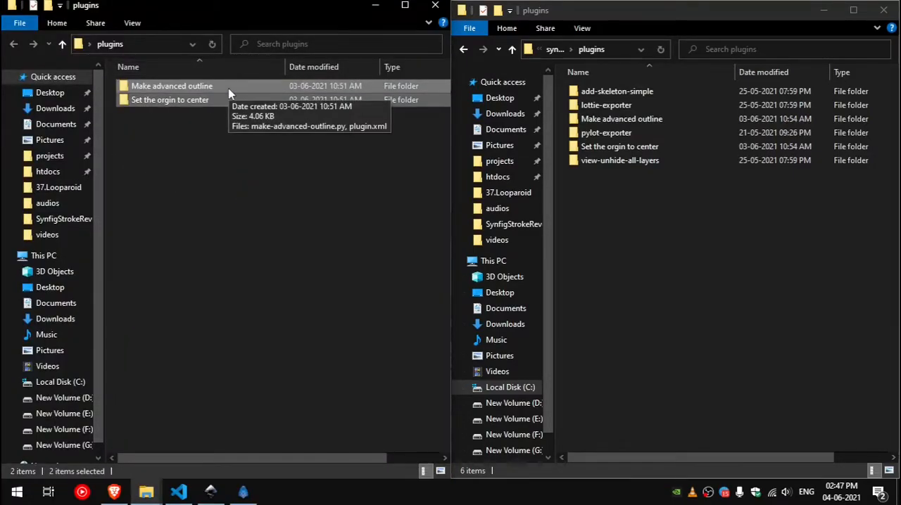
click(674, 271)
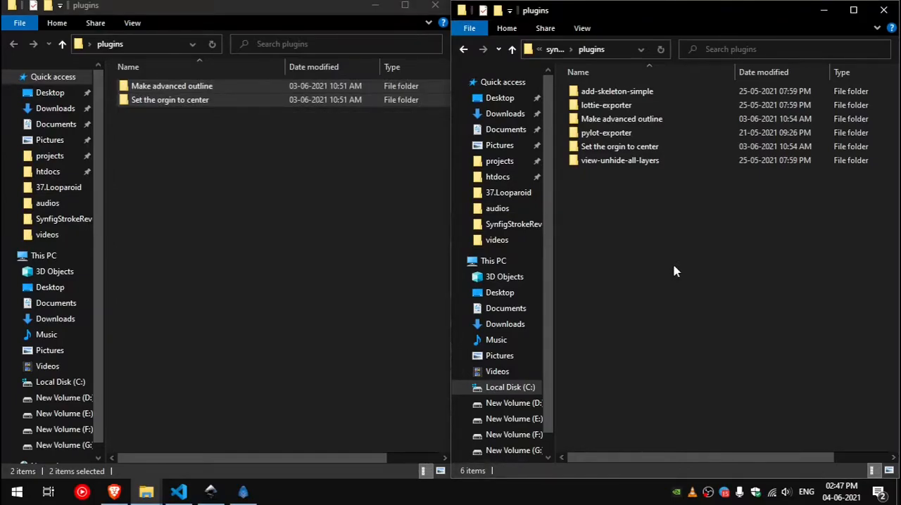
key(ctrl+v)
click(363, 147)
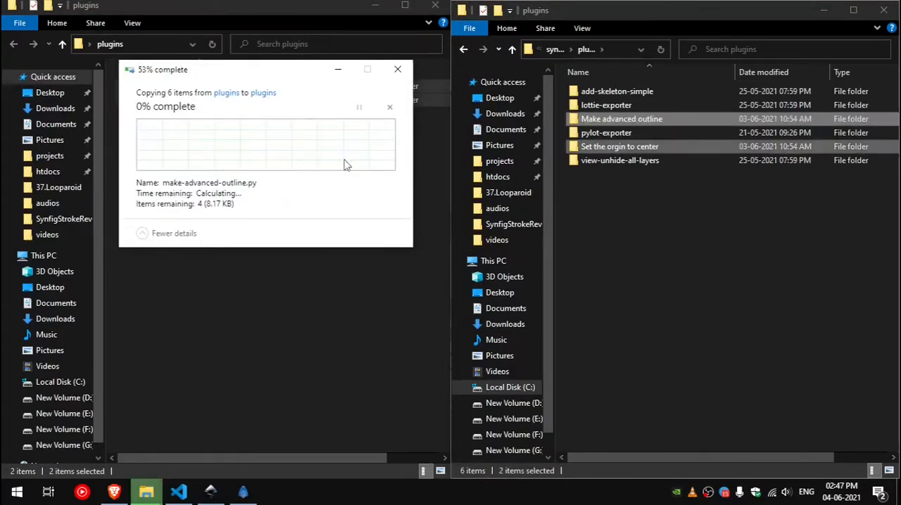
click(435, 6)
drag(610, 7, 422, 0)
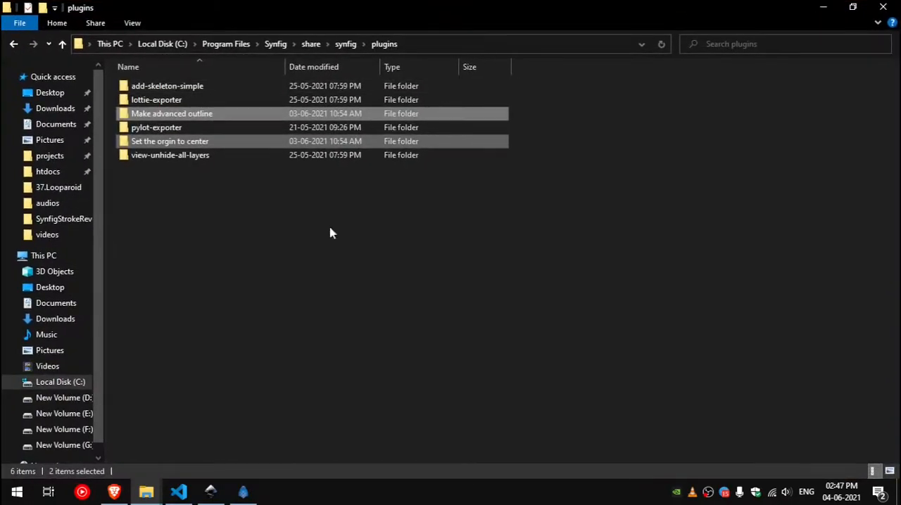
Step: Close Synfig Studio, reopen animation.sif from the desktop in a maximized window, and fit the canvas to the view
key(alt+Tab)
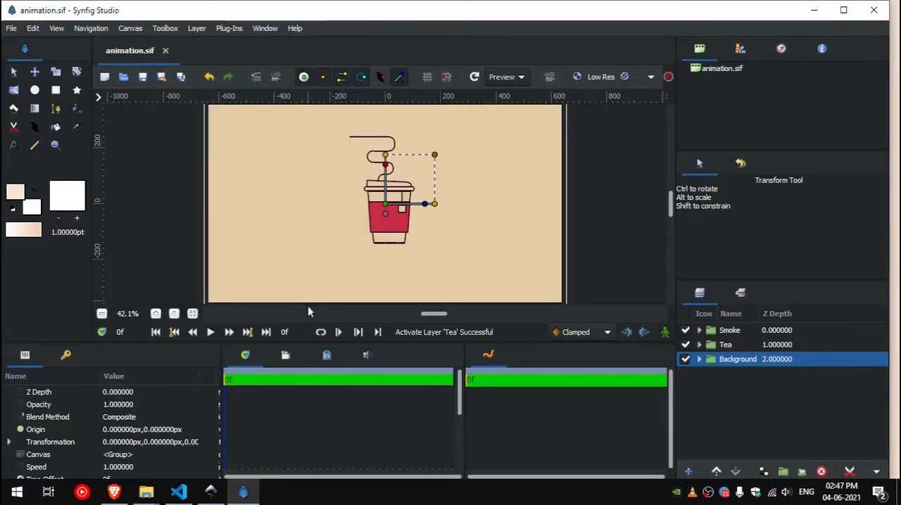
click(813, 10)
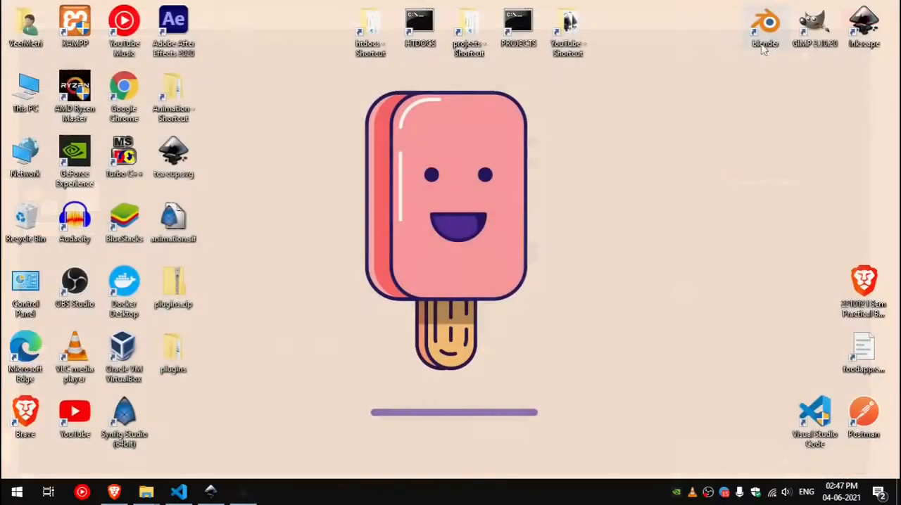
double_click(181, 219)
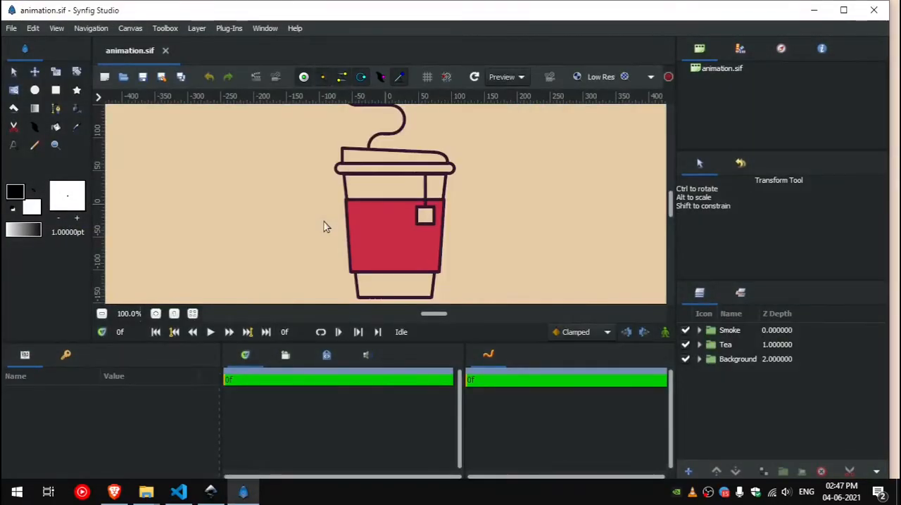
click(843, 10)
click(193, 308)
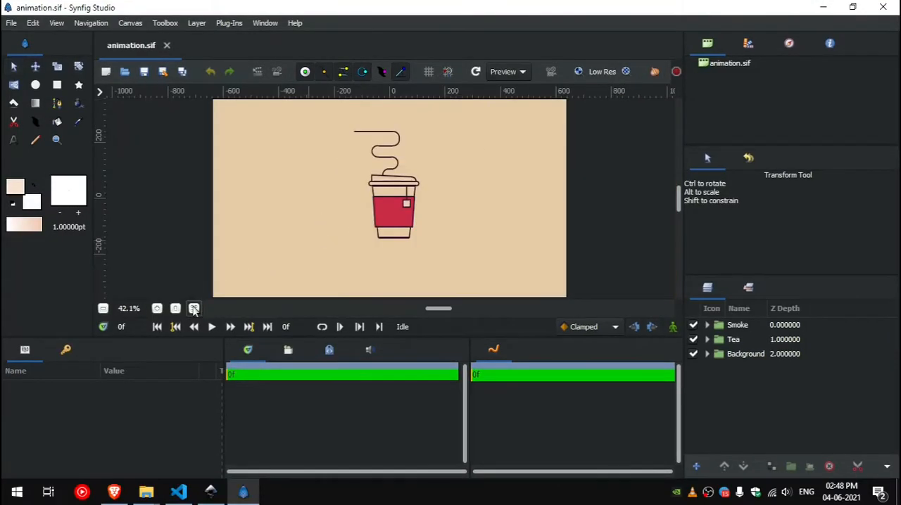
Step: Run the Center the origin plugin twice on animation.sif, proceeding past the undo-history prompt each time
click(219, 23)
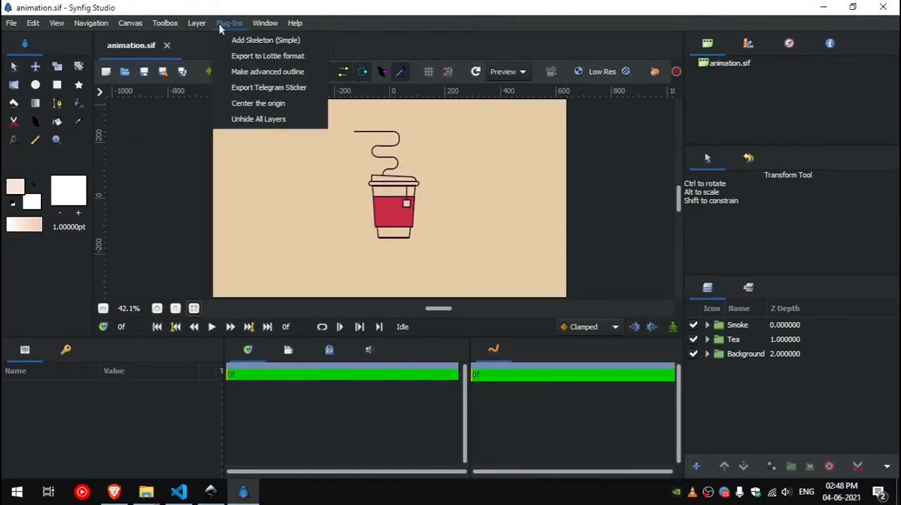
click(281, 106)
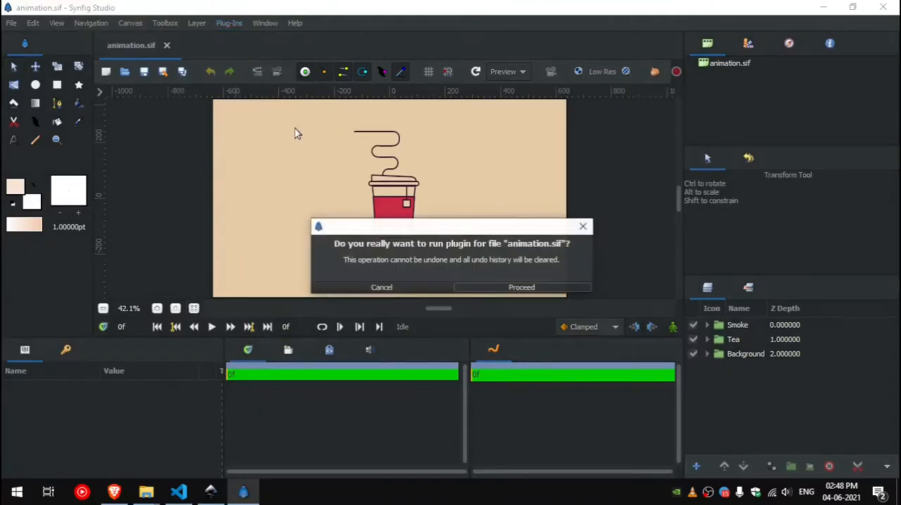
click(539, 290)
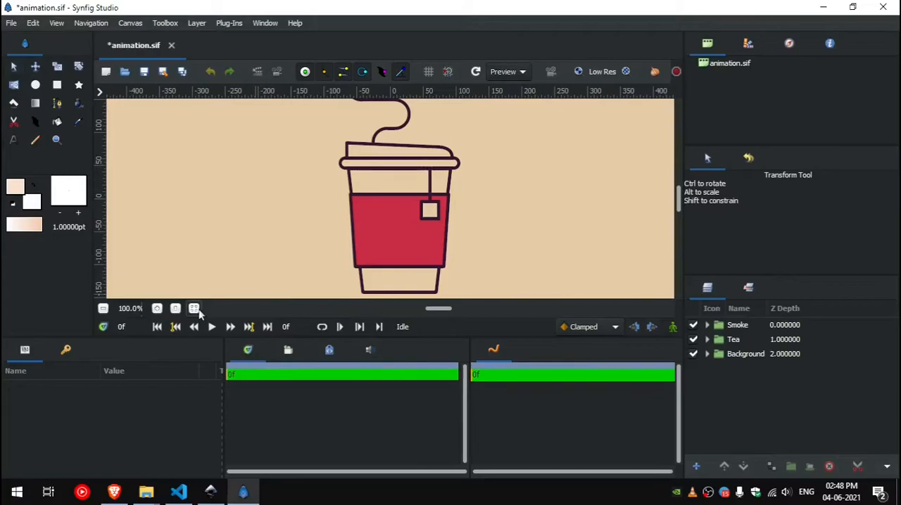
click(195, 310)
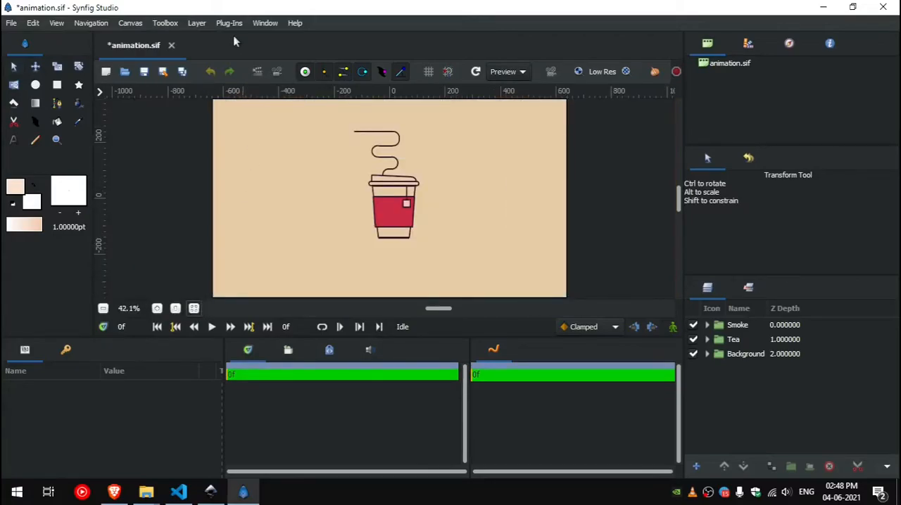
click(232, 25)
click(290, 106)
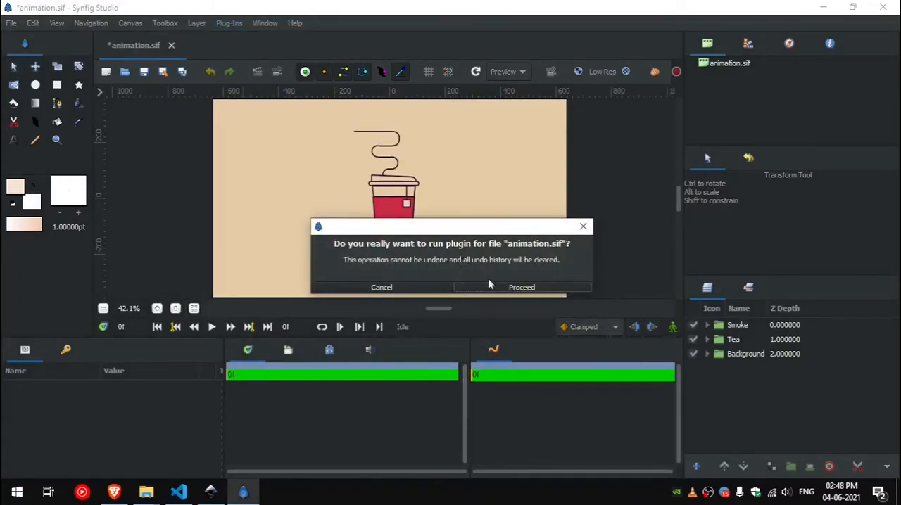
click(492, 283)
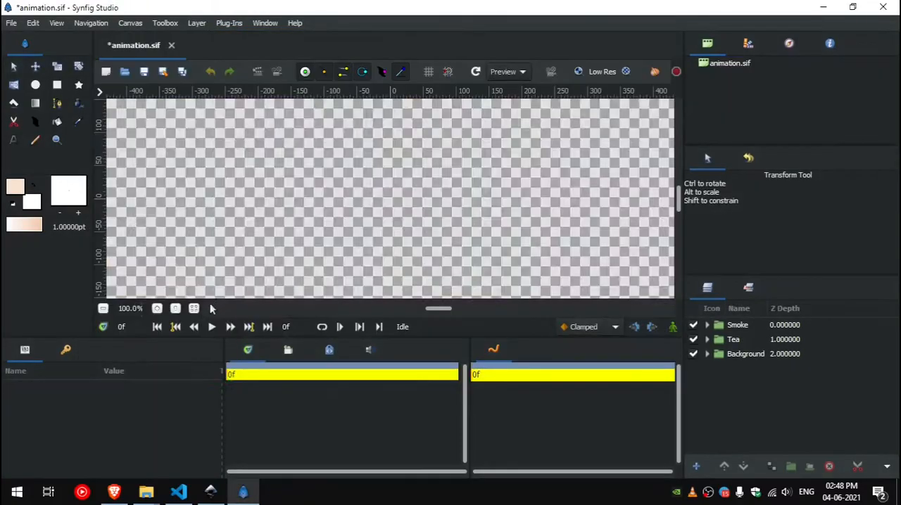
click(195, 309)
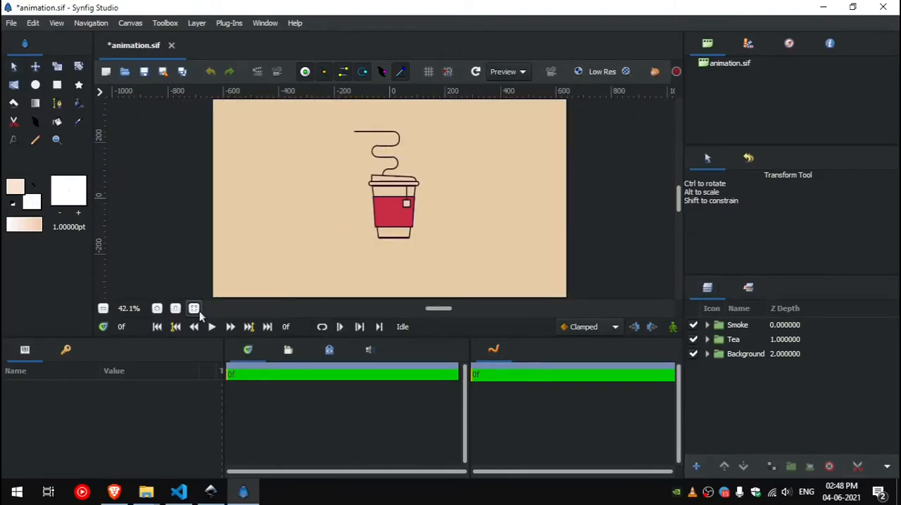
Step: Run the Make advanced outline plugin on animation.sif
click(229, 23)
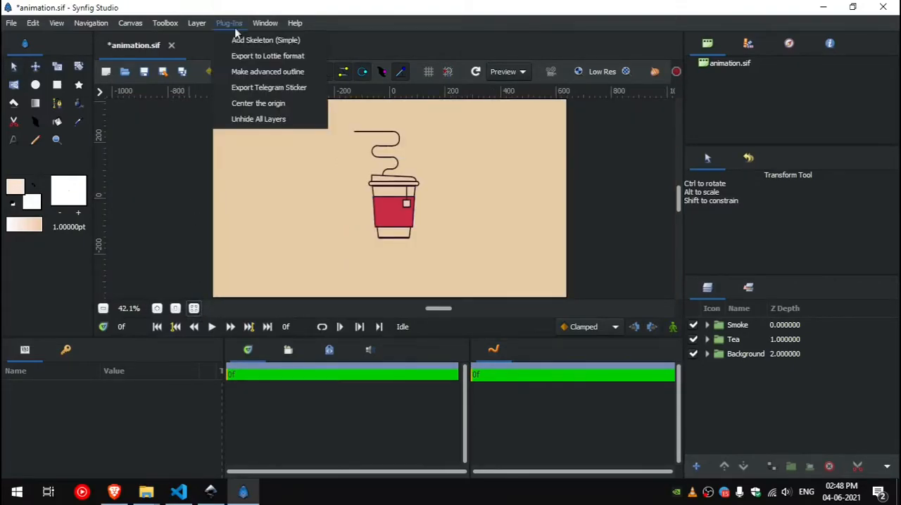
click(260, 77)
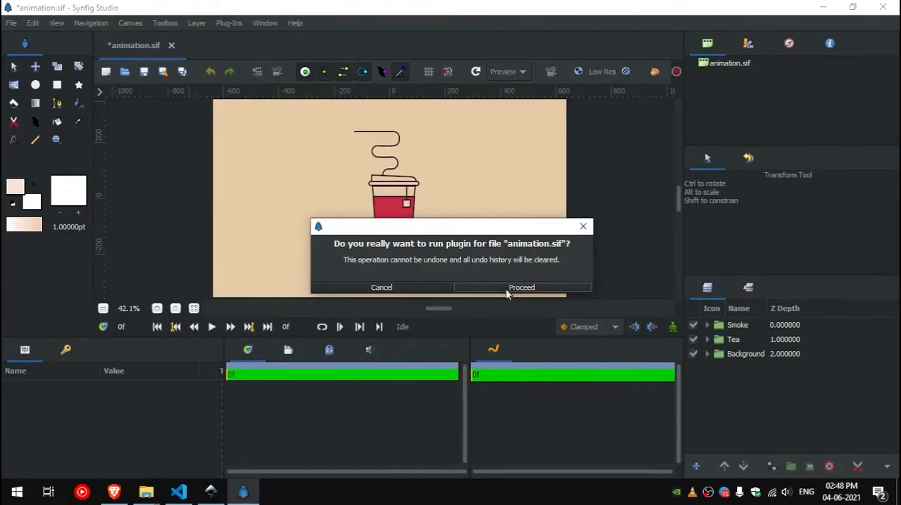
click(505, 289)
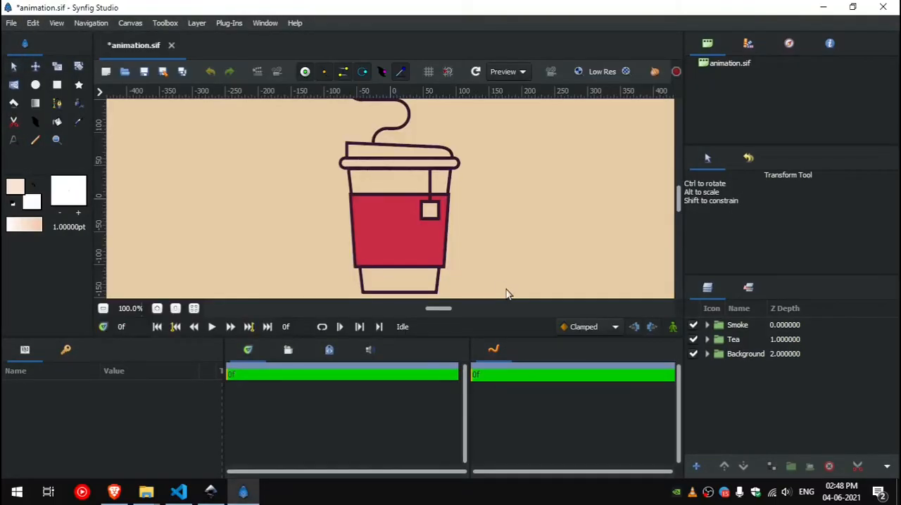
Step: Put the cup's red sleeve fill layer path852 into its own group and expand that group
click(421, 245)
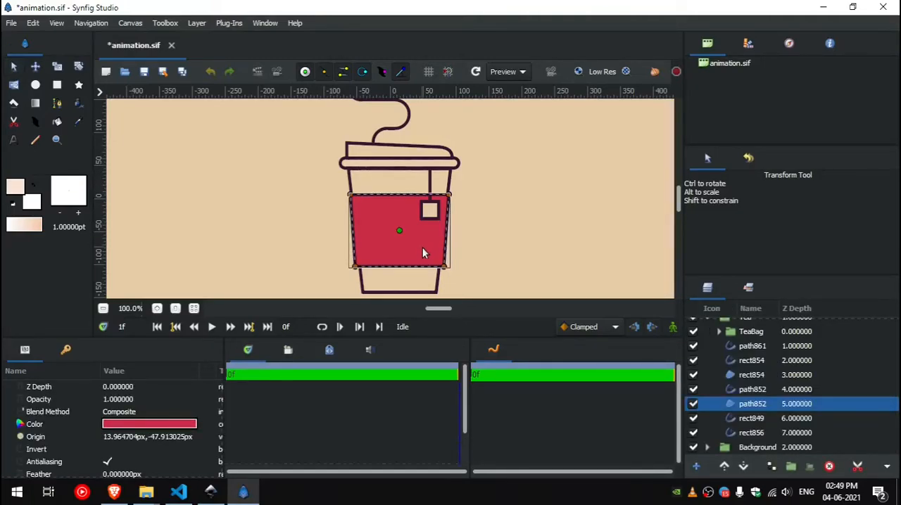
right_click(745, 404)
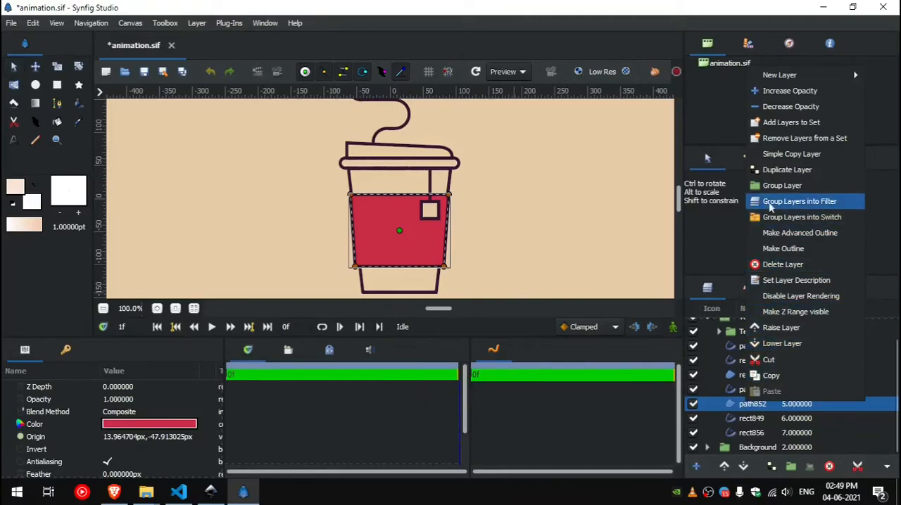
click(765, 189)
click(719, 405)
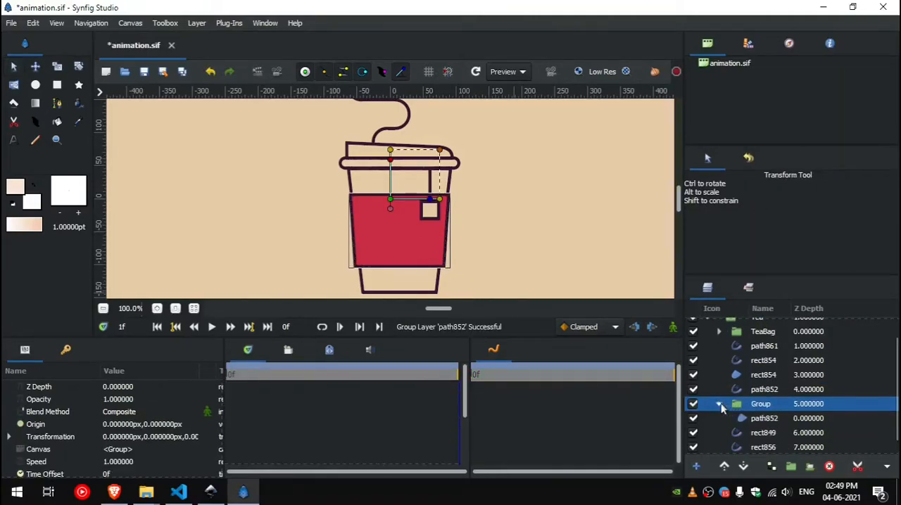
Step: Duplicate the red path852 fill layer inside its group
click(756, 421)
right_click(756, 421)
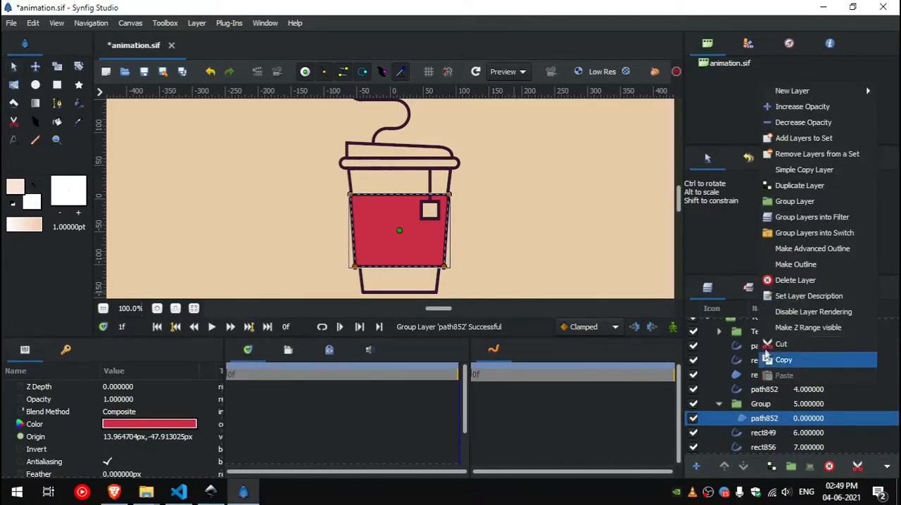
click(784, 187)
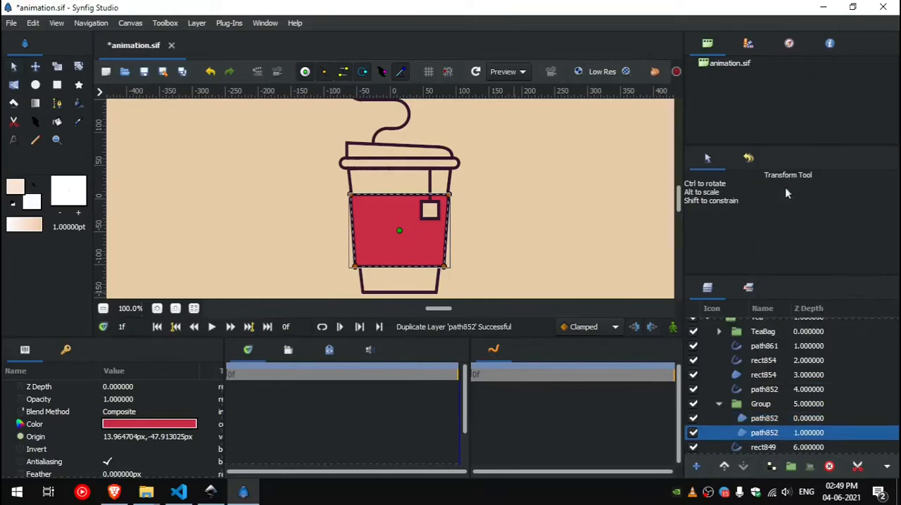
Step: Set the blend method of the upper path852 layer in the group to Alpha Over and save the file
click(763, 421)
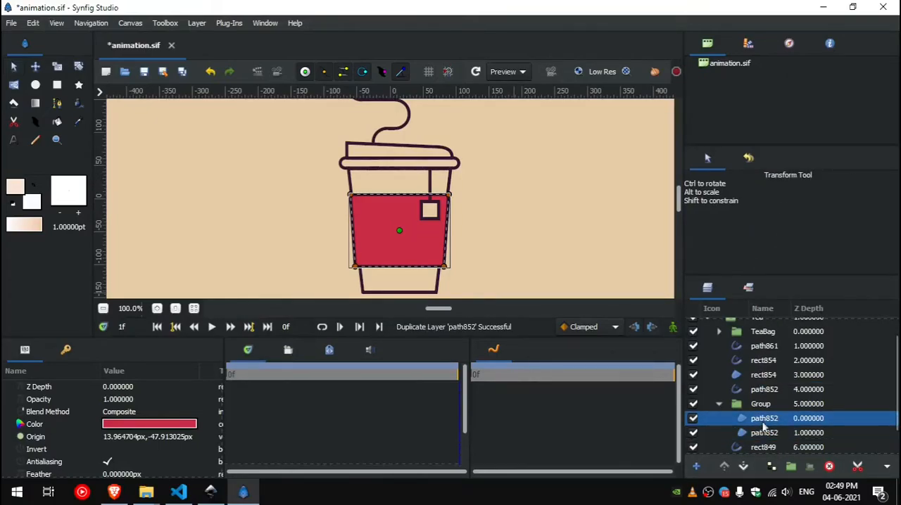
click(140, 412)
click(141, 412)
click(133, 363)
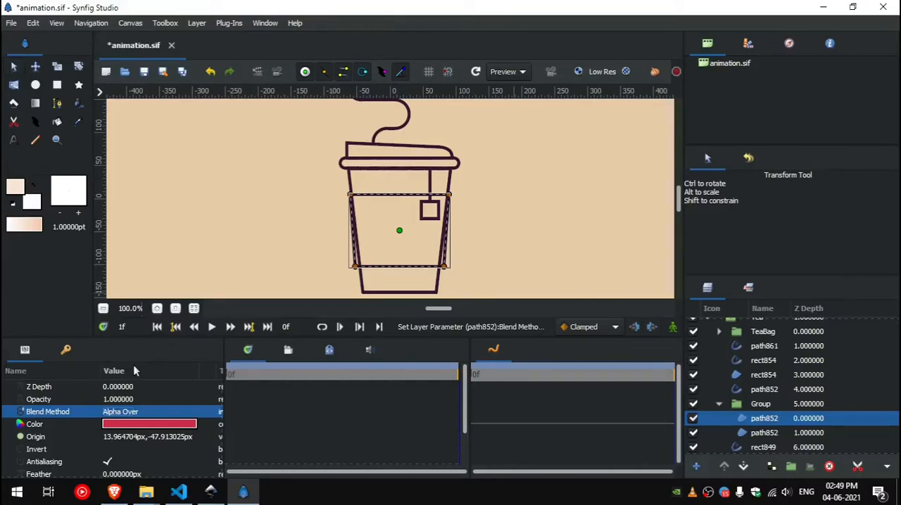
key(ctrl+s)
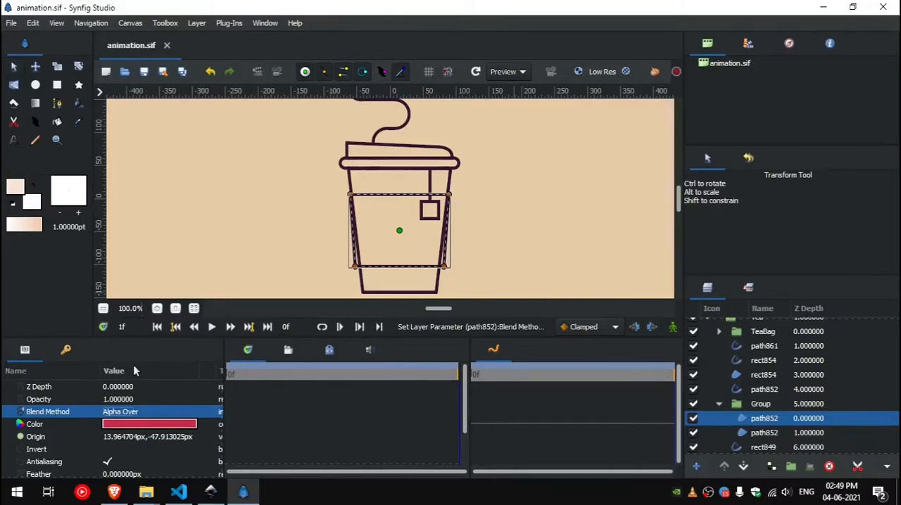
Step: In the canvas properties, set the frame rate to 60 frames per second and the end time to 240f
click(124, 26)
click(148, 41)
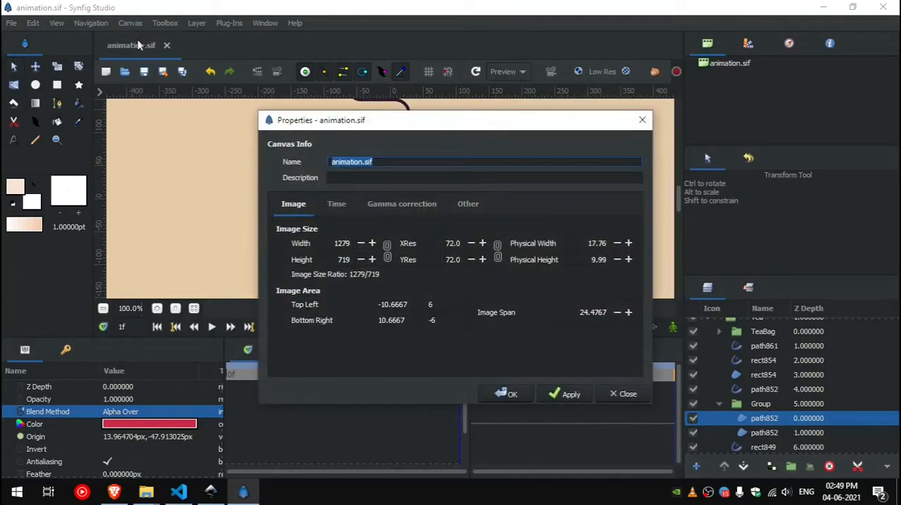
click(337, 205)
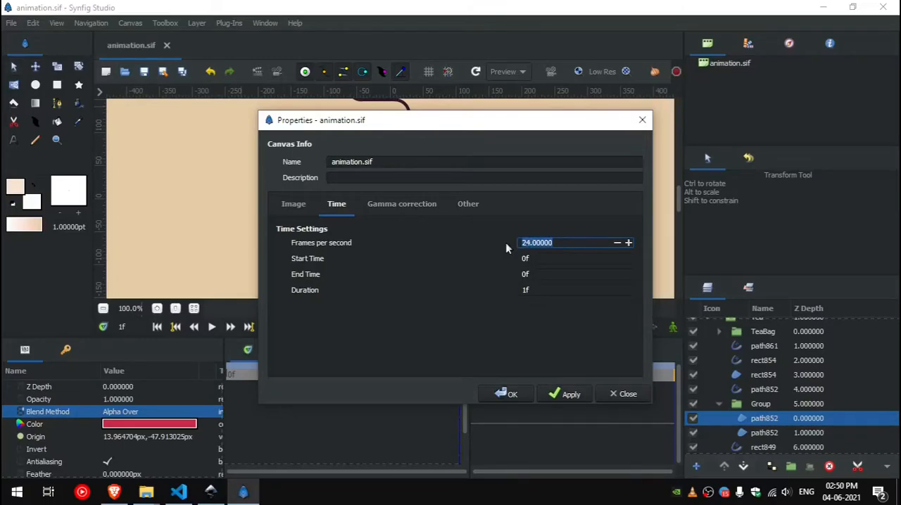
text(60)
key(Return)
click(541, 278)
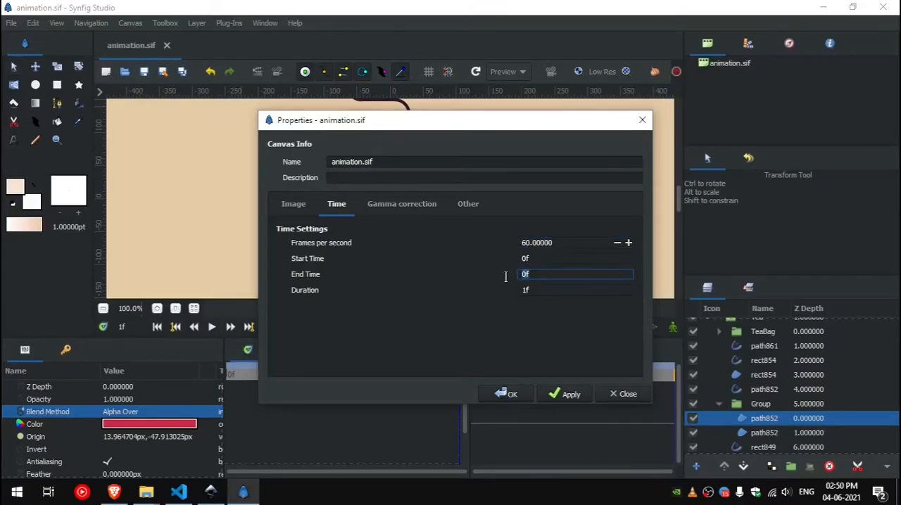
text(240)
key(Return)
click(571, 396)
click(518, 395)
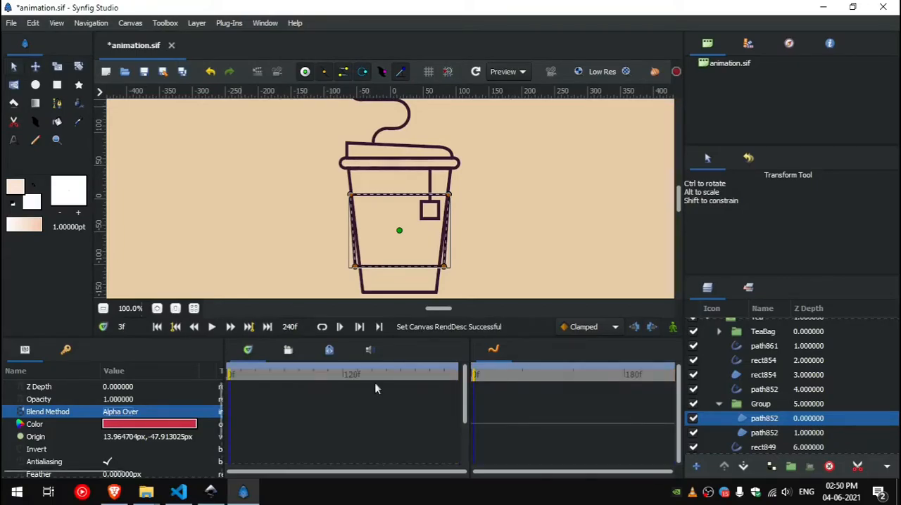
Step: Add keyframes at 0f and 30f and save the file
click(64, 355)
click(127, 327)
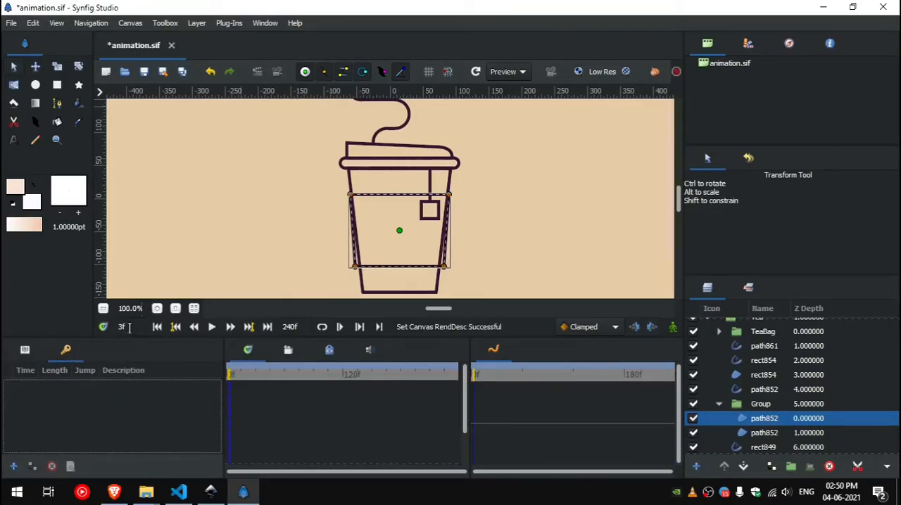
text(0)
key(Return)
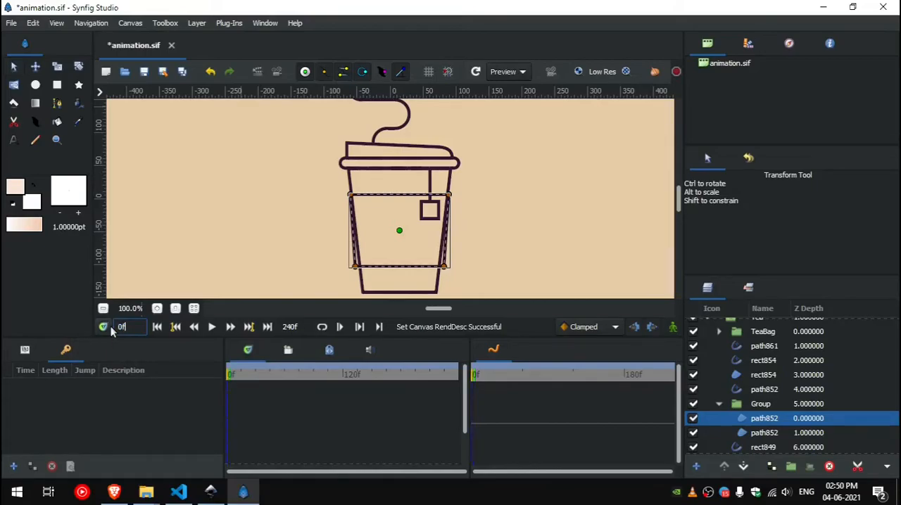
click(11, 466)
click(135, 325)
text(30)
key(Return)
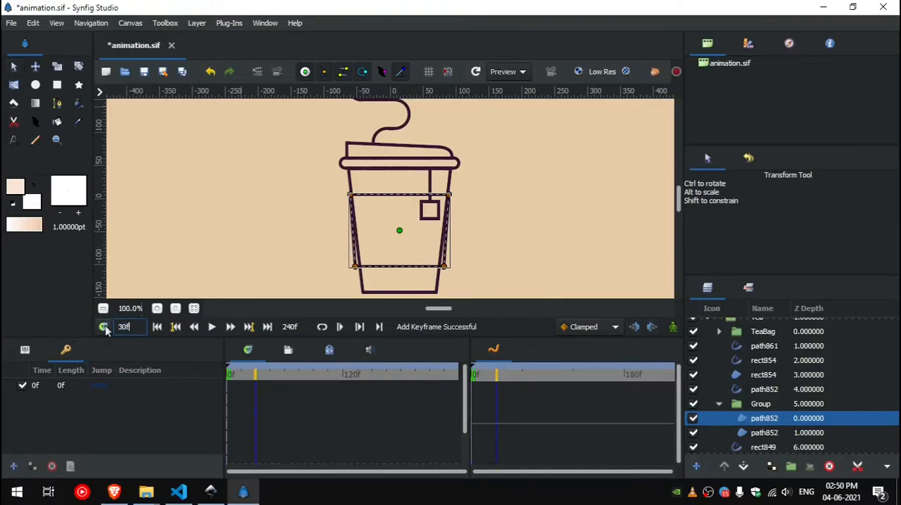
click(11, 467)
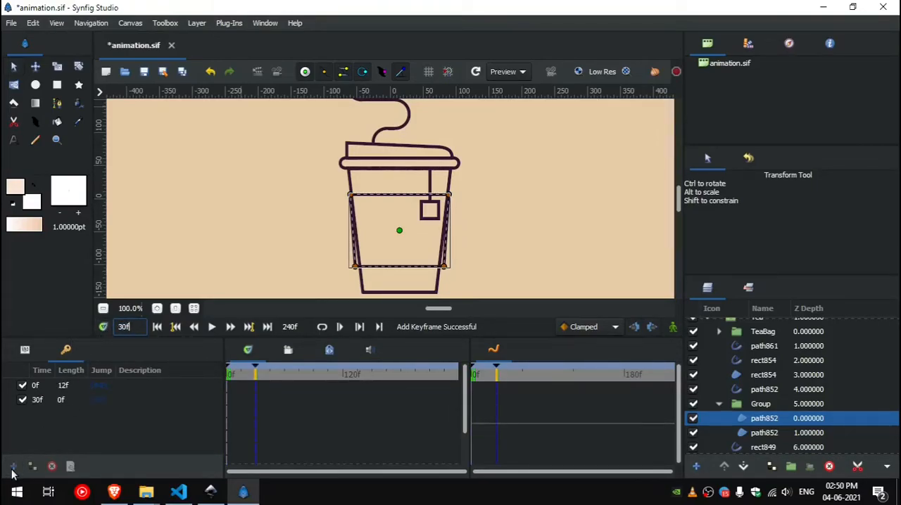
key(ctrl+s)
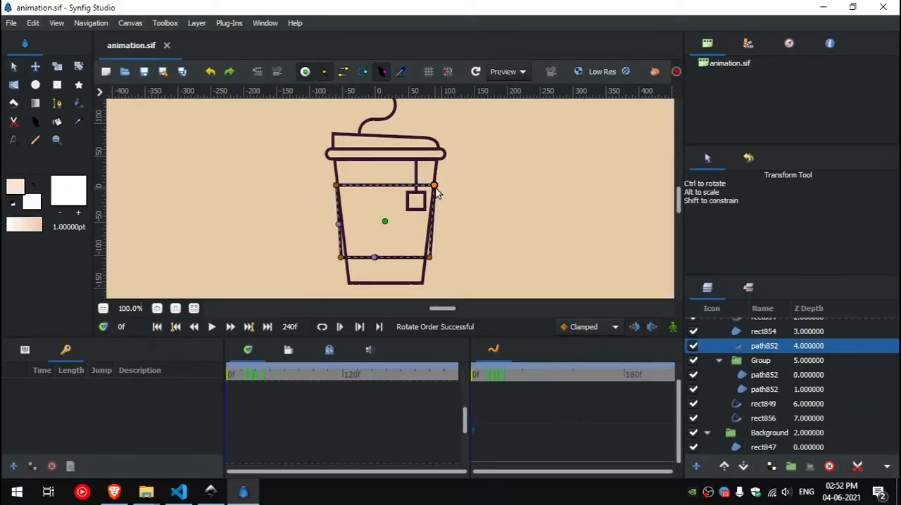
Step: Rotate the vertex order of the sleeve outline path852 and round the facing cusps of its two width points
right_click(435, 188)
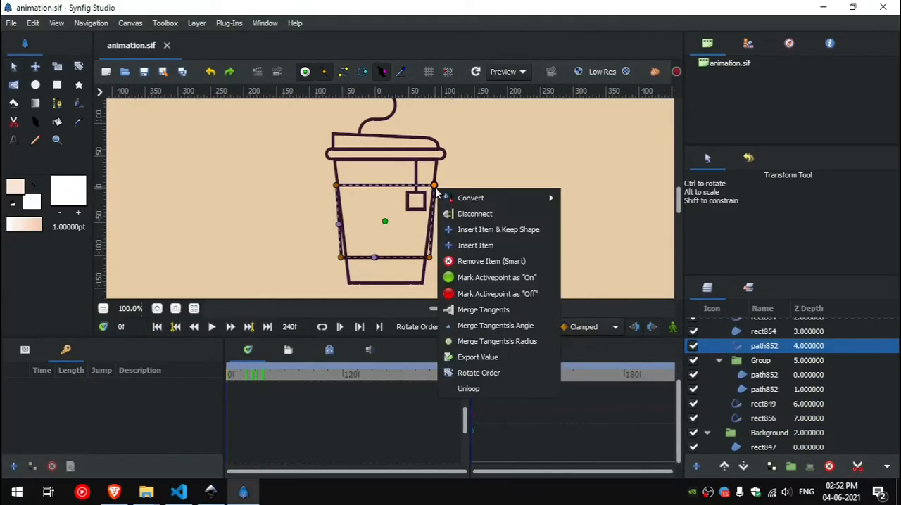
click(502, 375)
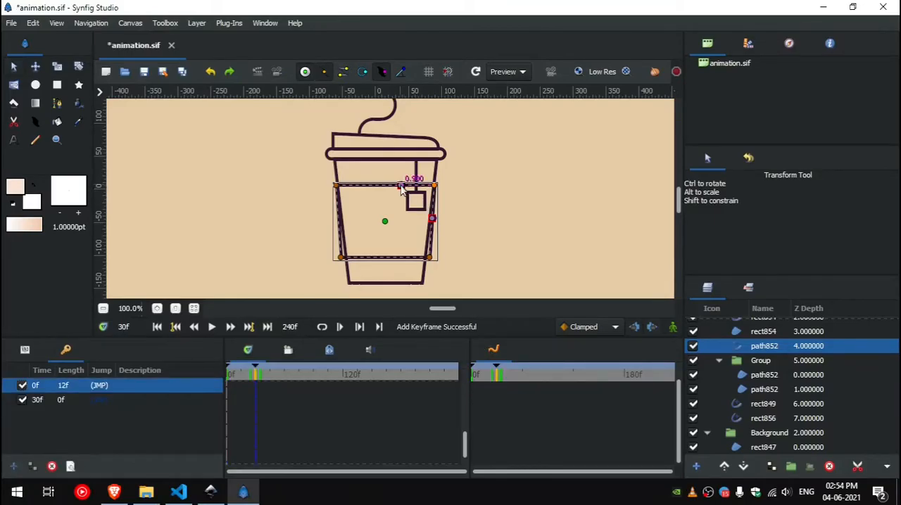
right_click(400, 186)
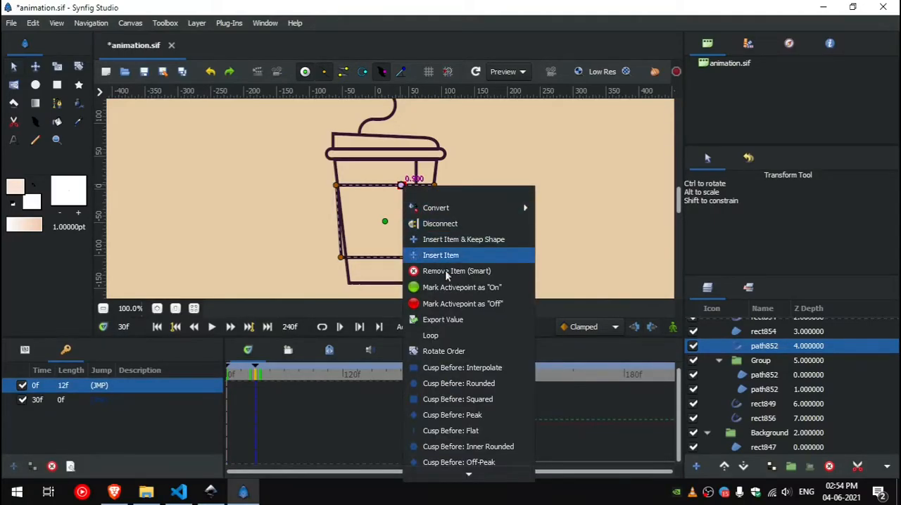
scroll(486, 282, down, 2)
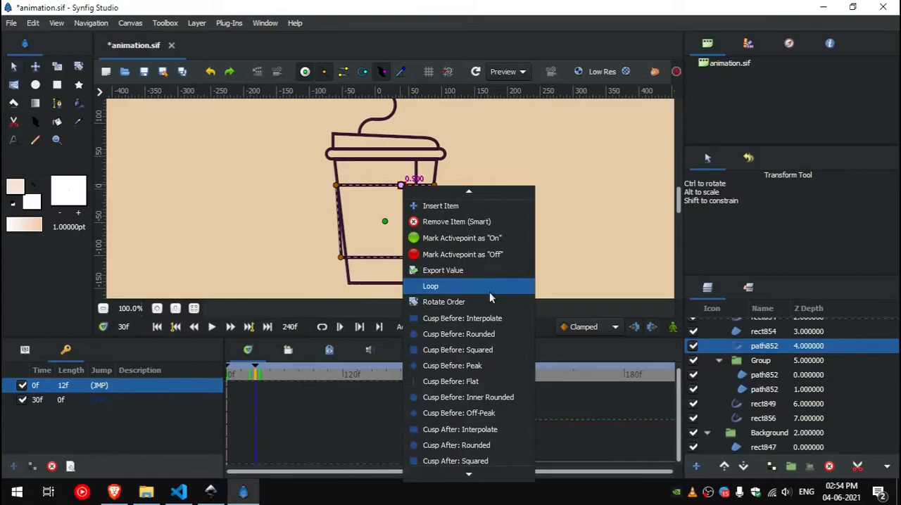
click(499, 449)
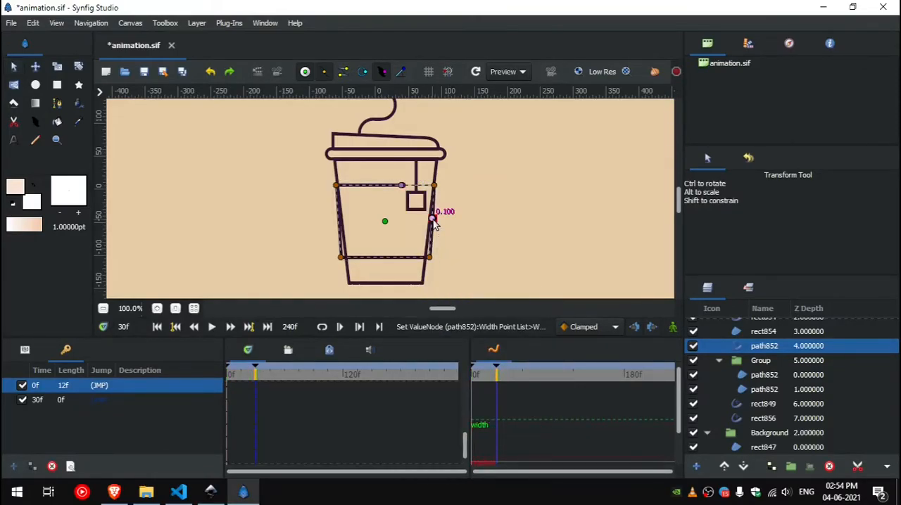
right_click(433, 220)
click(502, 380)
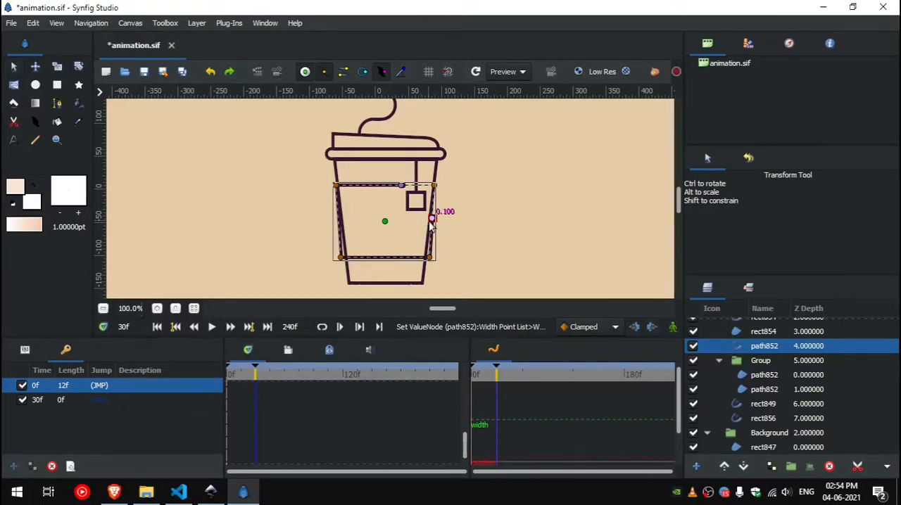
Step: Loop the sleeve outline's width point list and set the position of WidthPoint 001 to 0
click(35, 351)
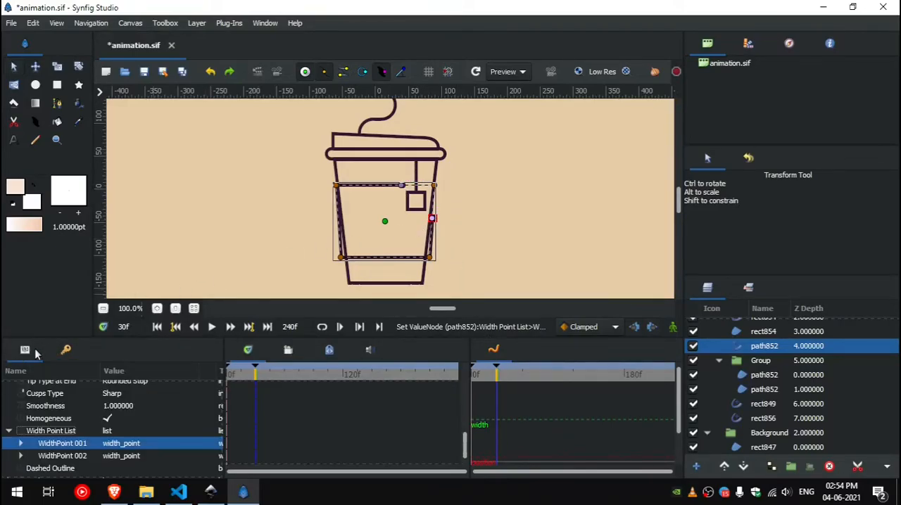
click(83, 432)
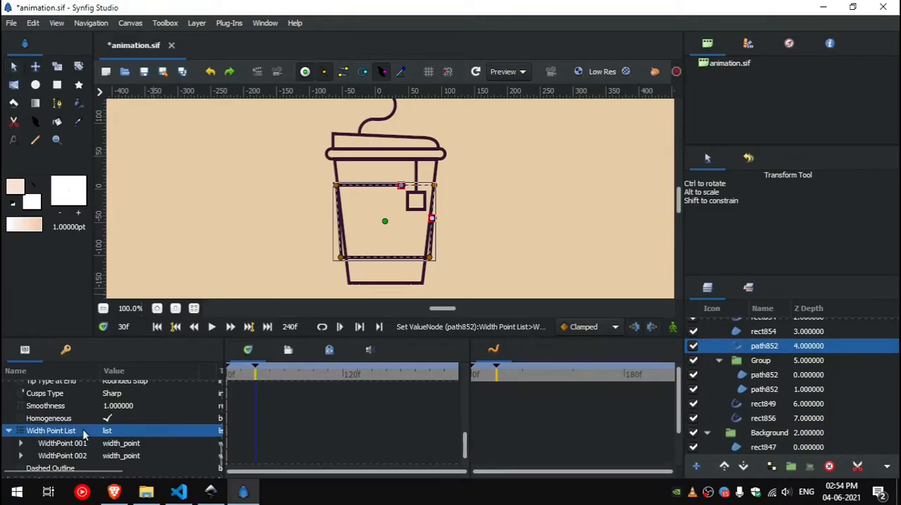
right_click(84, 431)
click(106, 418)
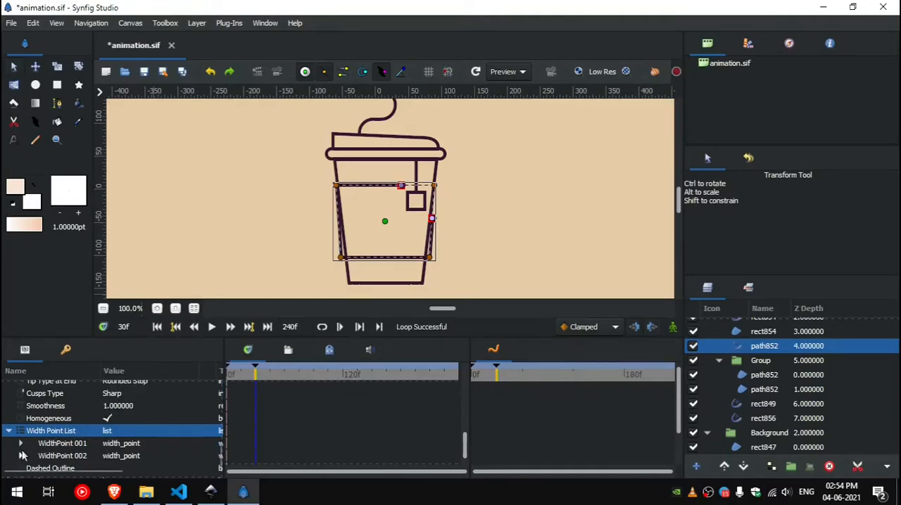
click(21, 443)
click(122, 456)
text(0.2)
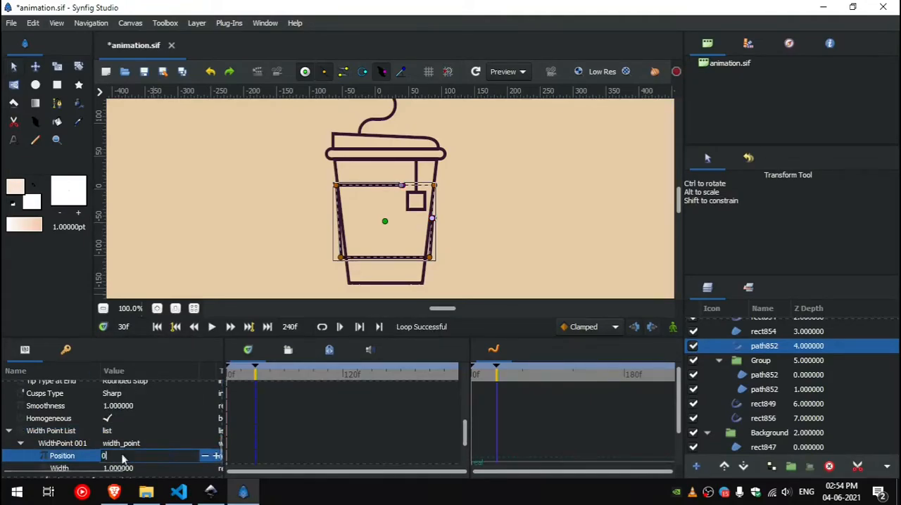
key(Return)
Step: Set the position of the sleeve outline's WidthPoint 002 to 0
click(21, 444)
click(21, 456)
click(133, 471)
scroll(127, 447, down, 2)
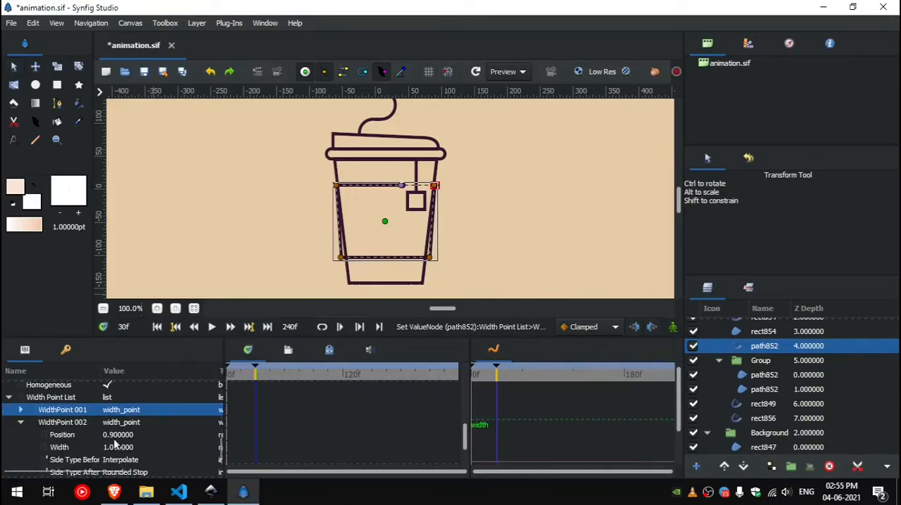
click(116, 435)
click(118, 435)
text(0)
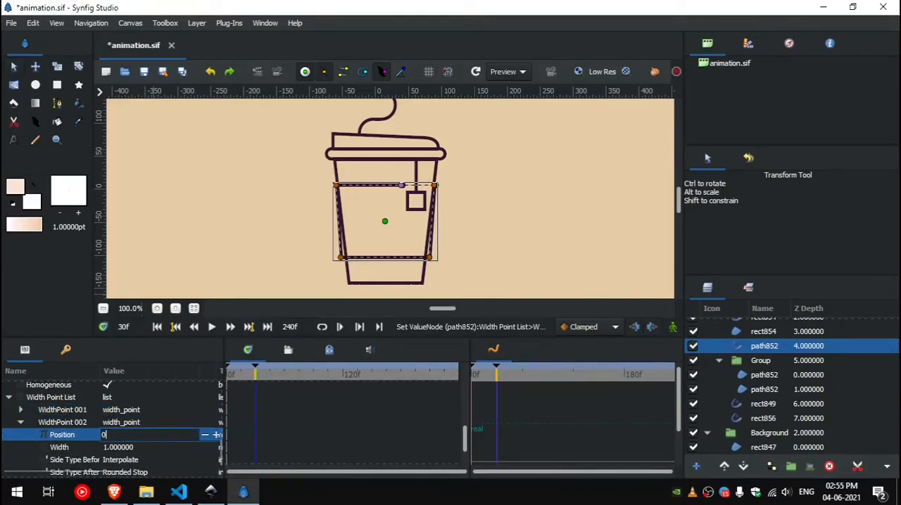
key(Return)
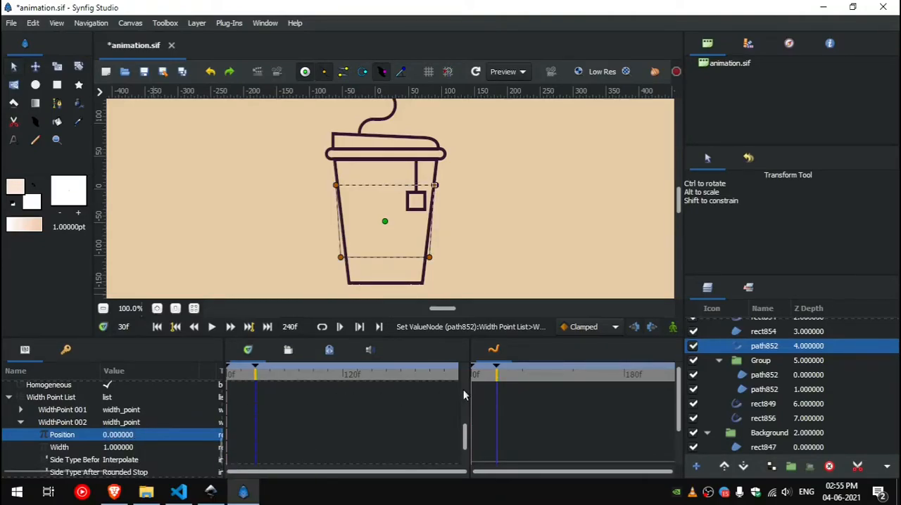
Step: In animate mode with Ease In/Out interpolation, key WidthPoint 002's position at 1 on frame 30f, leave animate mode and save
click(672, 328)
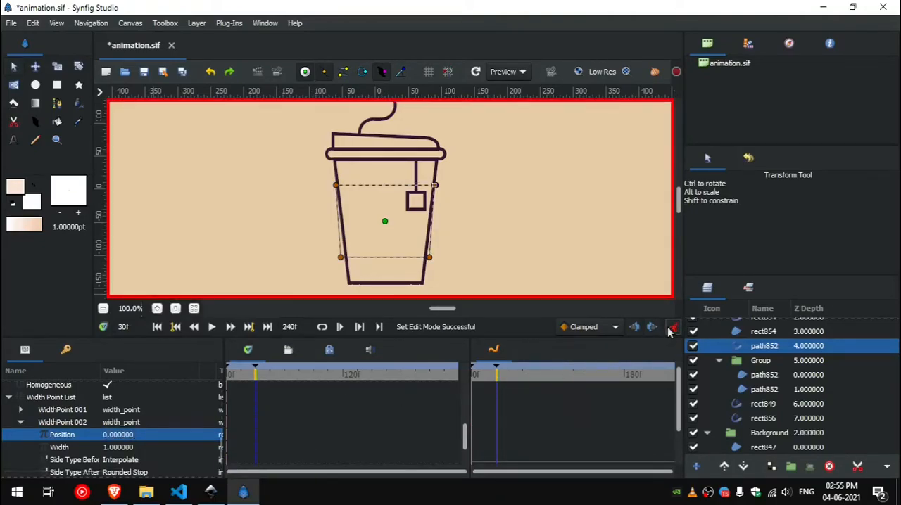
click(605, 331)
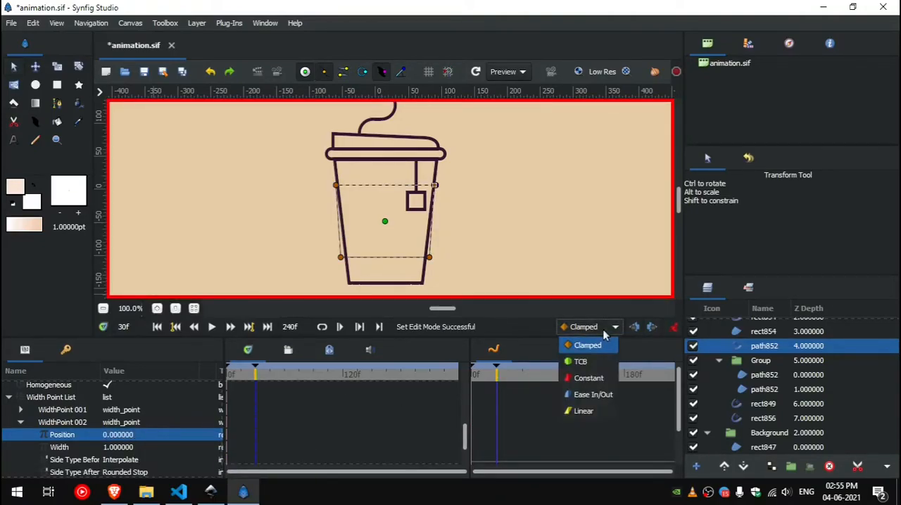
click(597, 395)
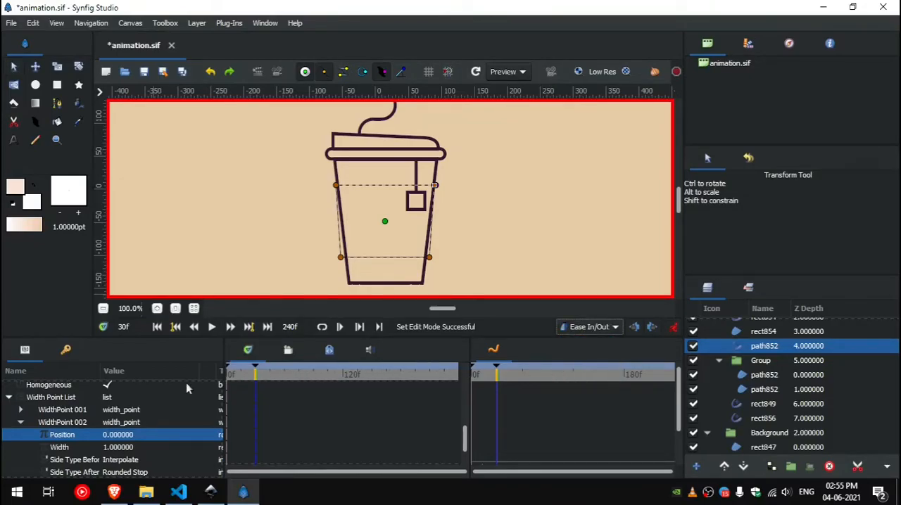
click(132, 435)
text(0)
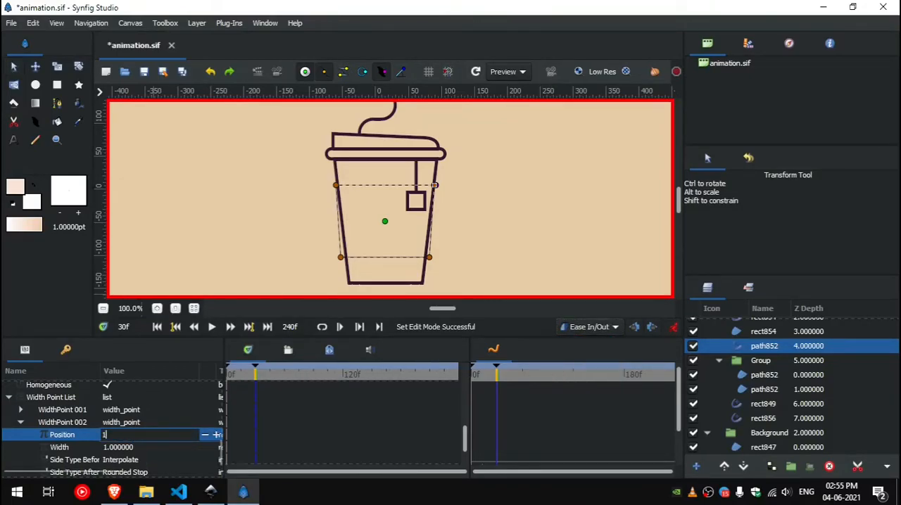
key(Return)
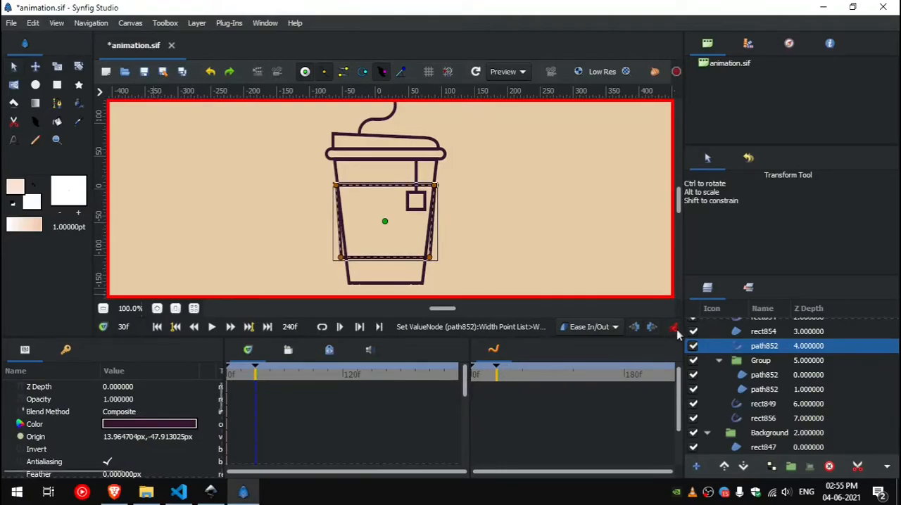
click(675, 329)
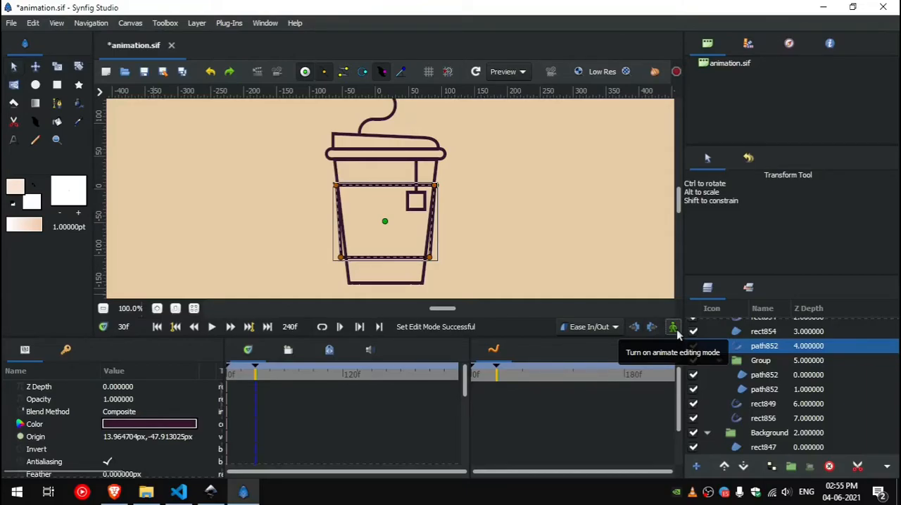
key(ctrl+s)
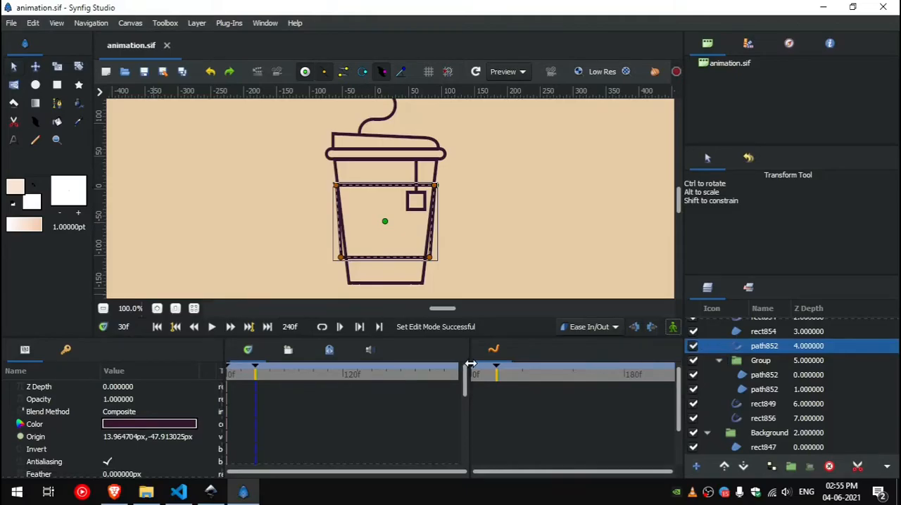
Step: Return to the first frame and play the animation to check how the sleeve outline draws itself
drag(253, 377, 216, 379)
click(210, 330)
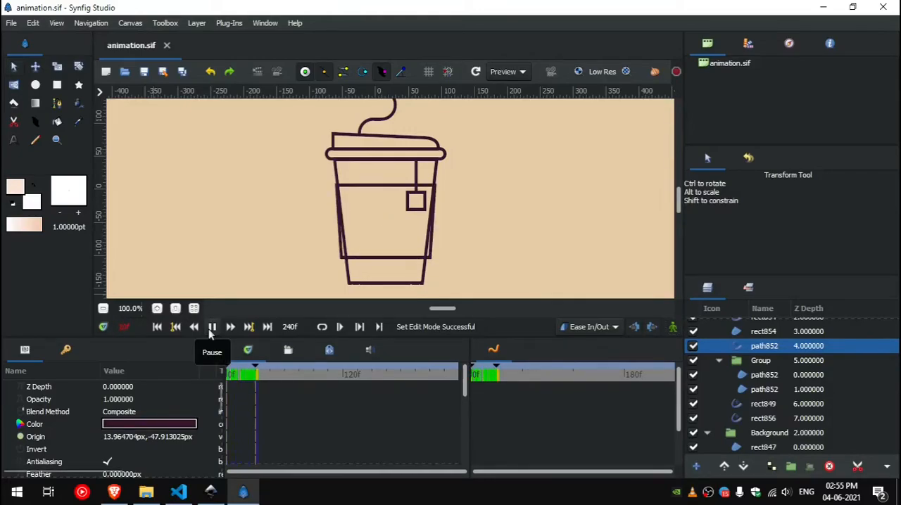
click(211, 328)
click(211, 327)
click(206, 329)
click(159, 328)
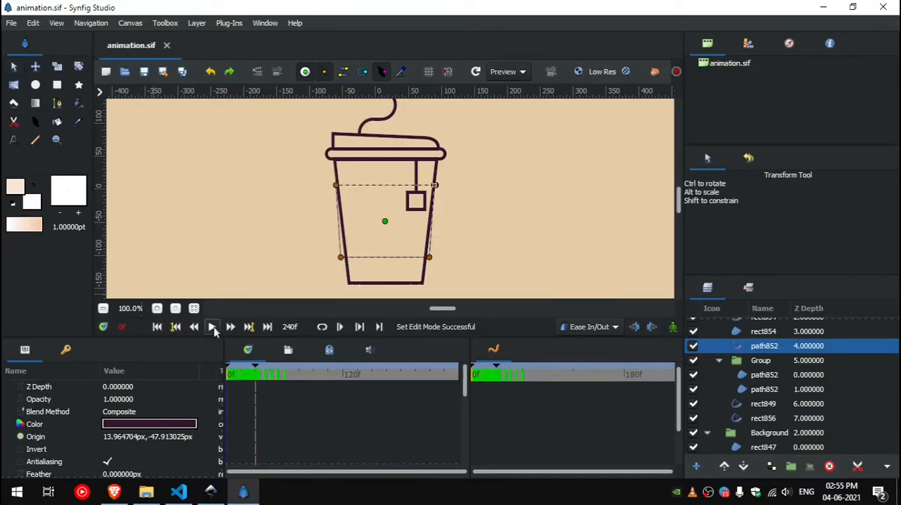
click(214, 328)
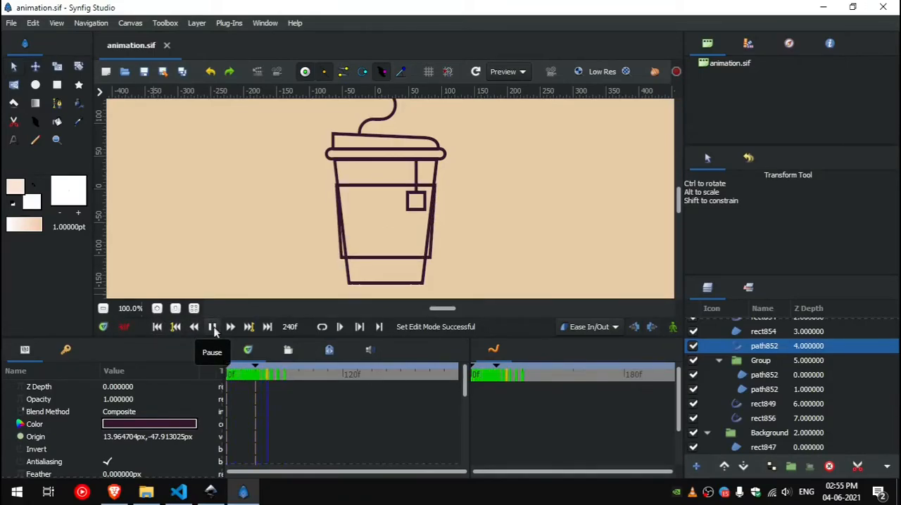
click(212, 328)
Step: Rotate the vertex order of the cup body outline rect849 and set its WidthPoint 001 position to 0
right_click(407, 159)
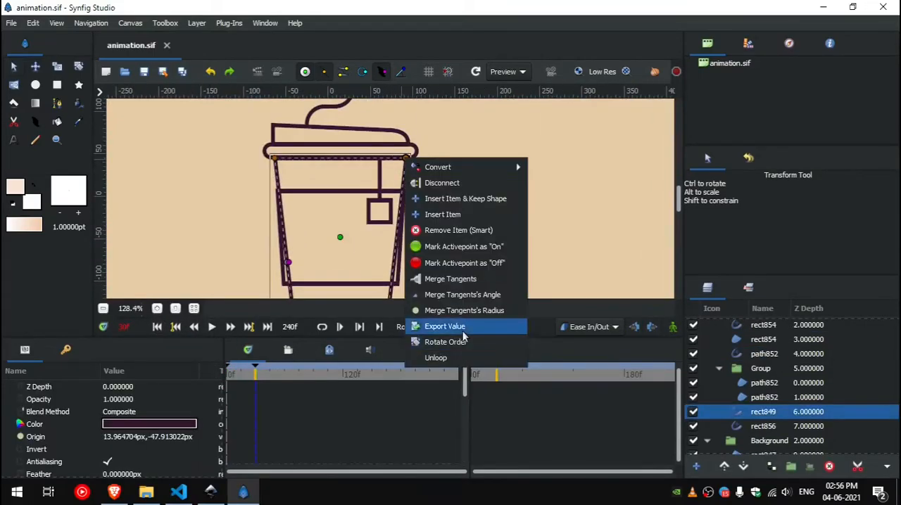
click(461, 342)
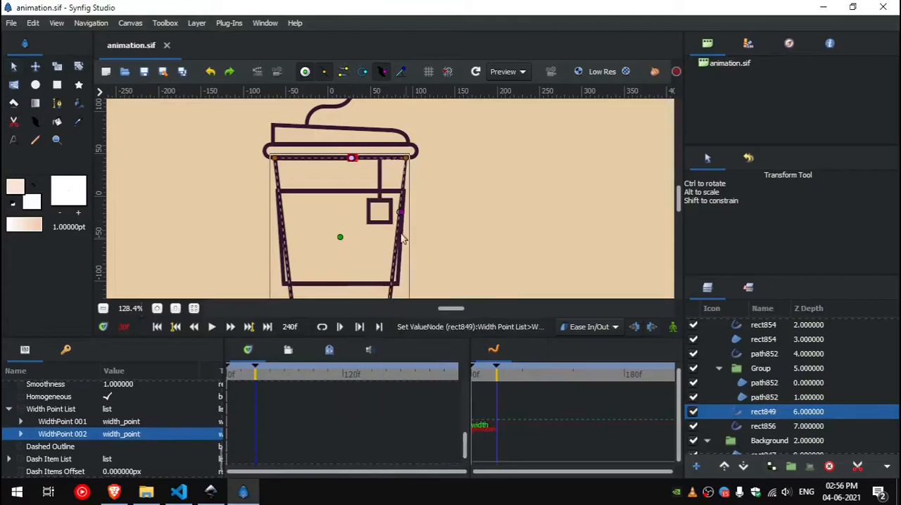
click(21, 422)
double_click(119, 435)
text(0)
key(Return)
Step: Animate the cup body outline's WidthPoint 002, keying its position at 1 on frame 30f in animate mode
click(20, 422)
click(20, 435)
double_click(119, 447)
click(673, 327)
double_click(147, 447)
text(1)
click(672, 327)
Step: Rotate the vertex order of the lid rim outline rect854 and round the cusp before its 0.100 width point
click(403, 146)
right_click(410, 153)
click(474, 337)
click(392, 151)
scroll(356, 148, up, 4)
click(415, 169)
right_click(413, 169)
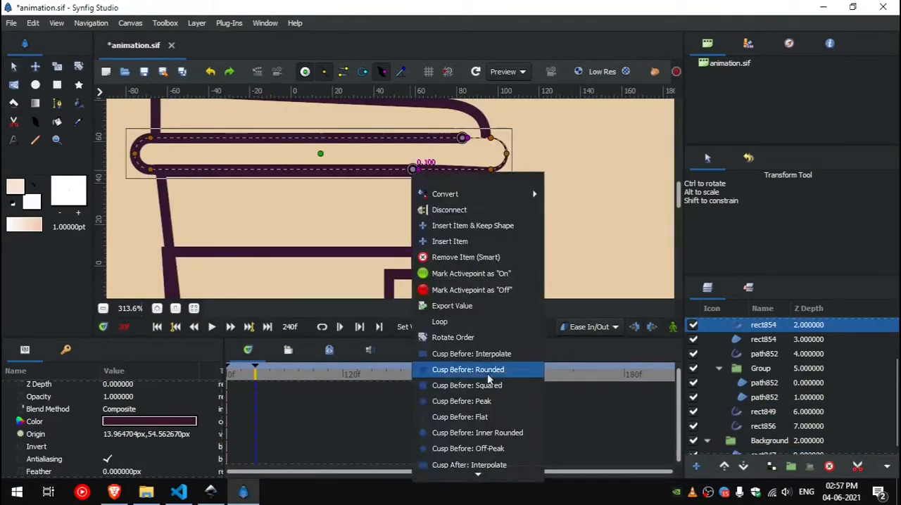
click(443, 322)
Step: Edit the lid rim outline's width point position and key it at 30f in animate mode
click(8, 422)
click(21, 434)
double_click(127, 459)
click(673, 328)
click(673, 327)
Step: Set both width points of the lid outline rect856 to position 0 and turn on animate mode
click(451, 149)
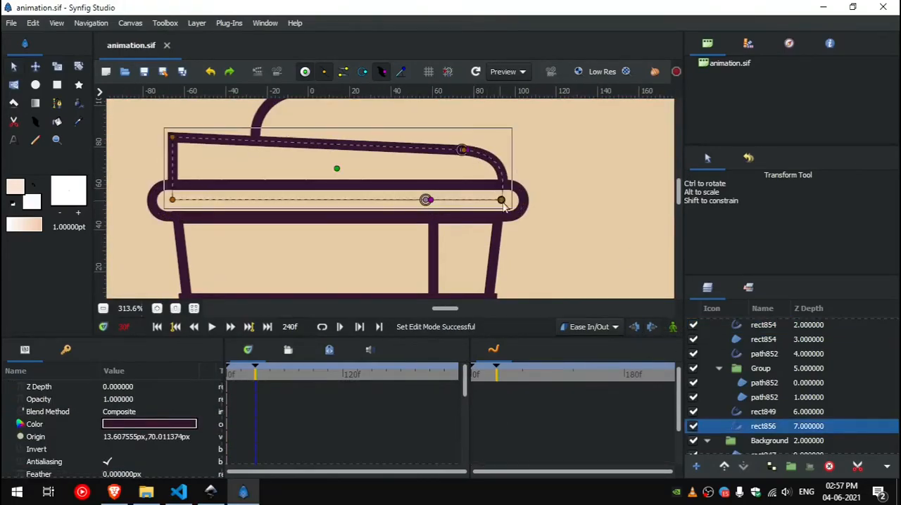
right_click(462, 150)
click(492, 321)
right_click(34, 412)
click(21, 423)
double_click(120, 434)
text(0)
click(21, 435)
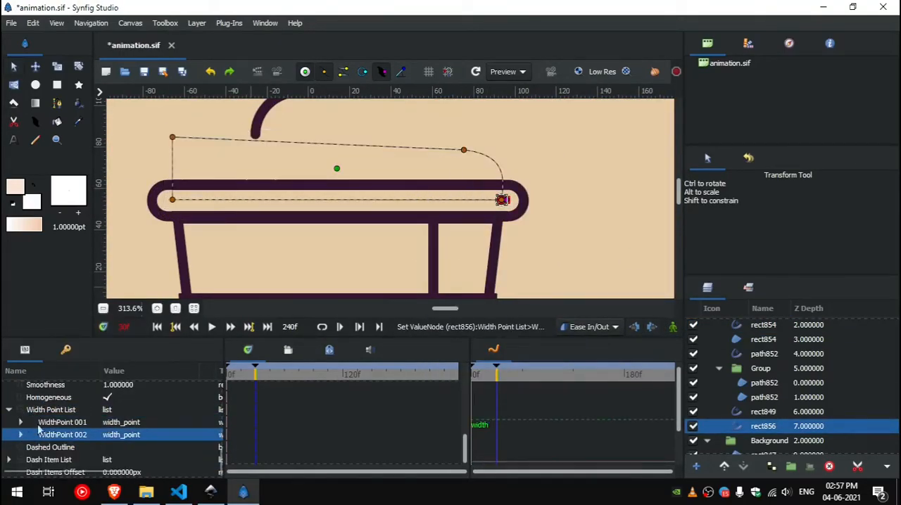
click(673, 327)
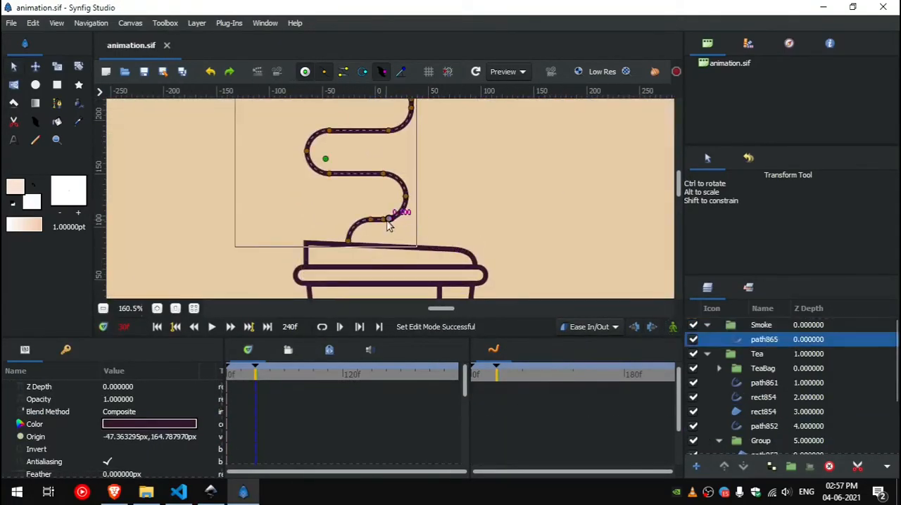
Step: Round the ends of the smoke line path865 at its width points and set WidthPoint 001's position to 0
click(324, 173)
right_click(325, 174)
click(386, 274)
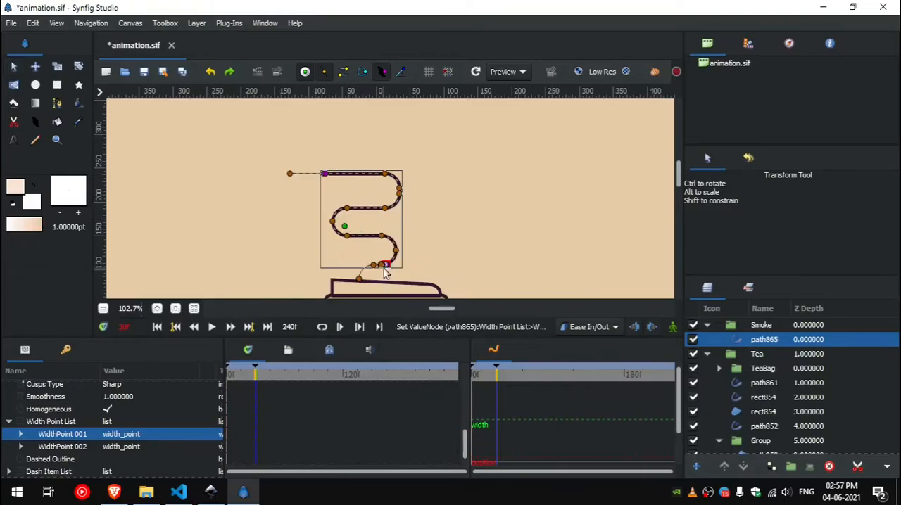
click(21, 435)
double_click(116, 447)
text(0)
Step: Key the smoke line's WidthPoint 002 at 30f in animate mode
click(21, 434)
click(21, 447)
click(673, 327)
click(673, 327)
Step: Select the tea bag string outline path861 and adjust the width points at both of its ends
scroll(400, 141, down, 4)
scroll(417, 188, up, 6)
click(370, 211)
scroll(348, 169, up, 4)
right_click(405, 170)
click(506, 335)
right_click(405, 277)
click(461, 296)
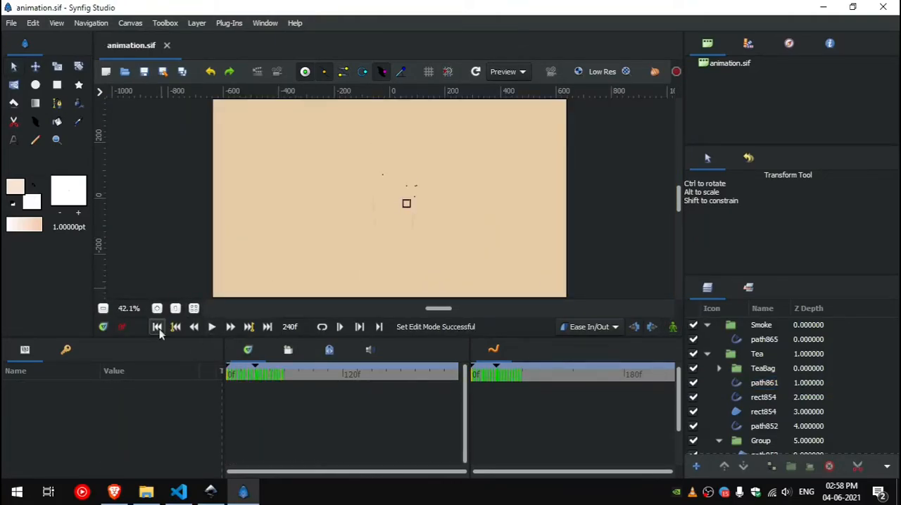
Step: Play the full cup and smoke line animation from the first frame and scrub the timeline to about 33f
click(212, 328)
click(212, 328)
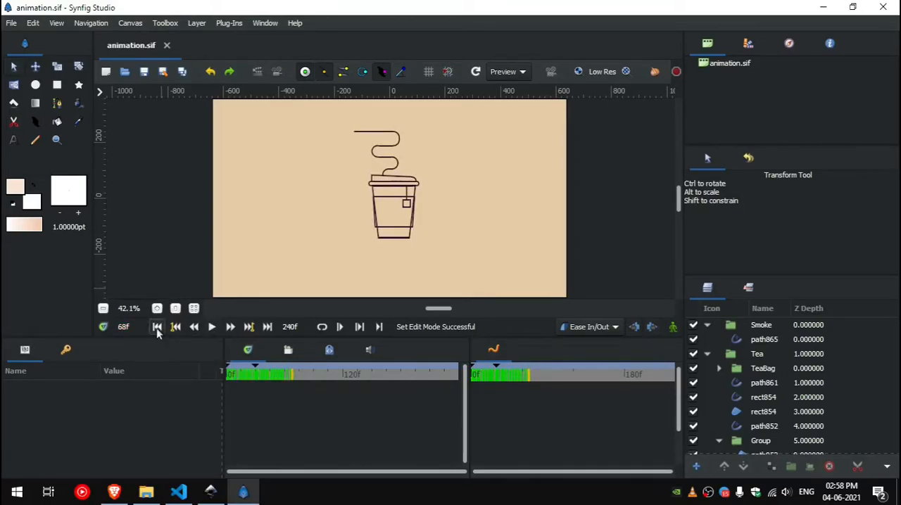
click(157, 327)
click(210, 328)
click(212, 328)
mouse_move(252, 373)
mouse_down()
mouse_move(217, 377)
mouse_move(259, 388)
mouse_move(223, 388)
mouse_move(258, 401)
mouse_up()
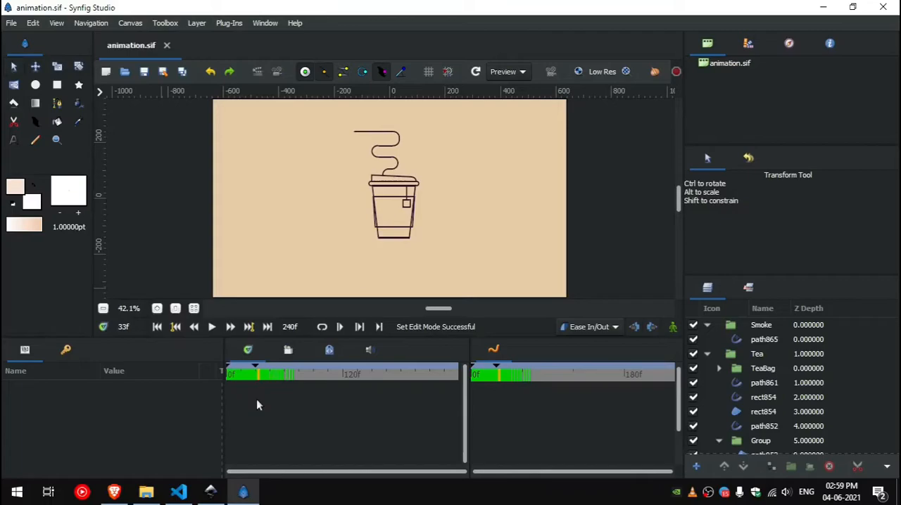
Step: Select the cup body outline rect849 and jump the playhead to its second width point list keyframe at 30f
click(399, 244)
scroll(398, 243, up, 2)
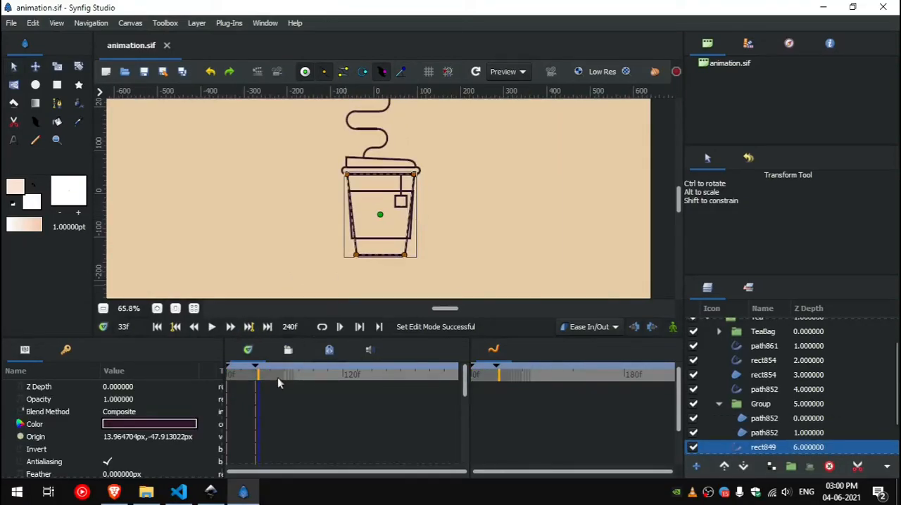
scroll(270, 391, down, 5)
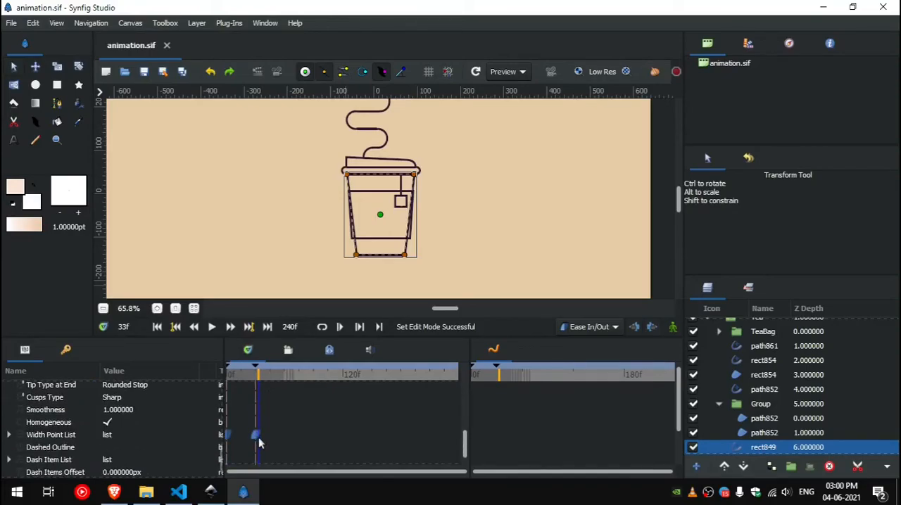
right_click(259, 442)
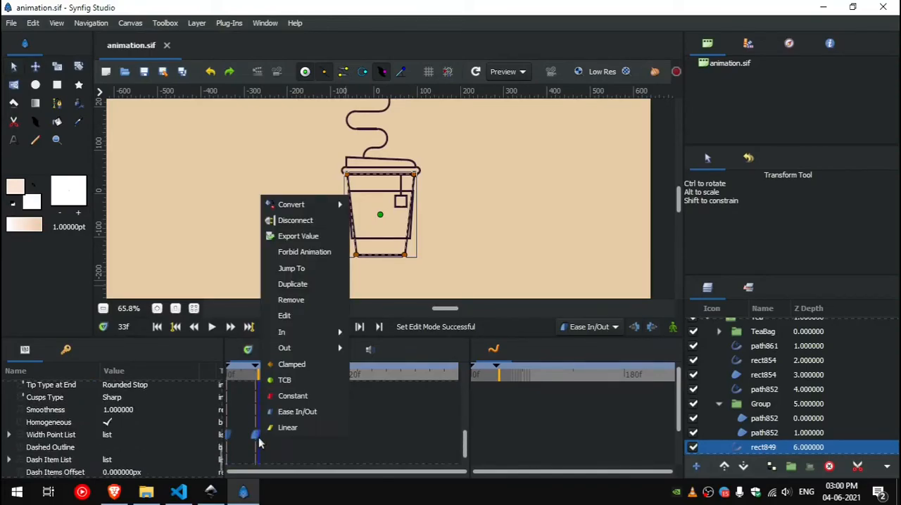
click(322, 268)
Step: Shift the width point list keyframes of the sleeve outline path852 to 30f and 61f and jump to the later one
scroll(392, 242, up, 4)
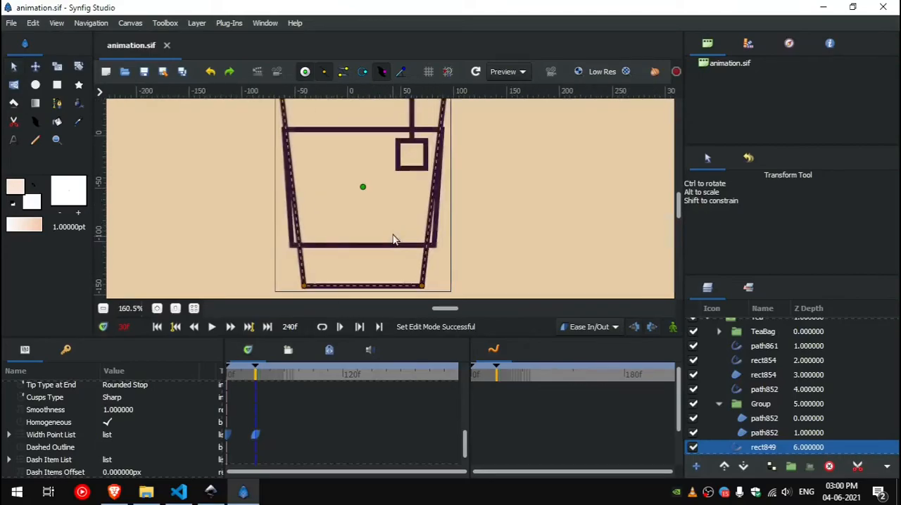
click(396, 252)
scroll(295, 389, down, 5)
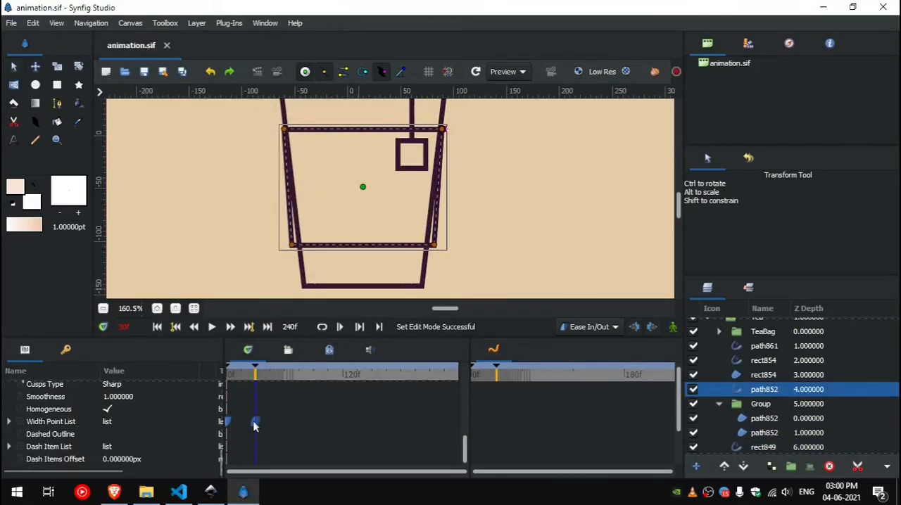
drag(260, 420, 289, 419)
right_click(288, 422)
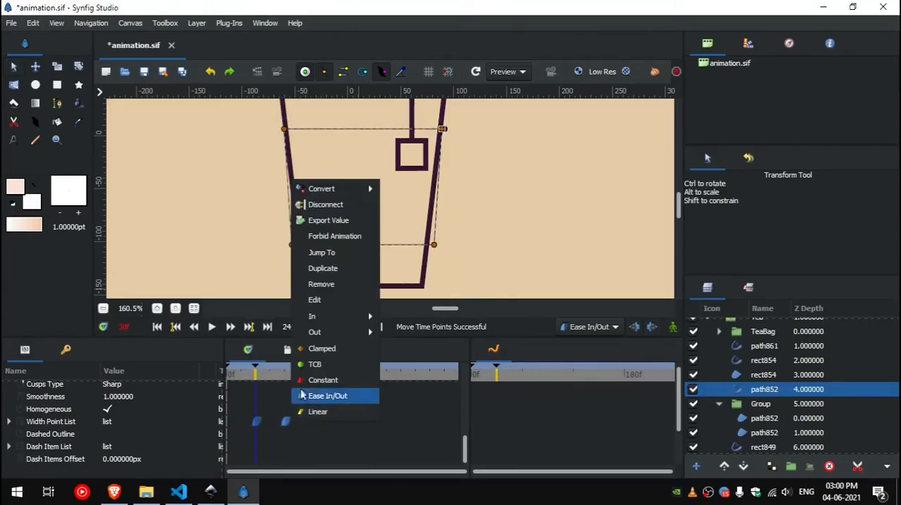
click(352, 253)
Step: Shift the width point list keyframes of the lid rim outline rect854 to 61f and 90f and jump to the later one
scroll(398, 206, down, 2)
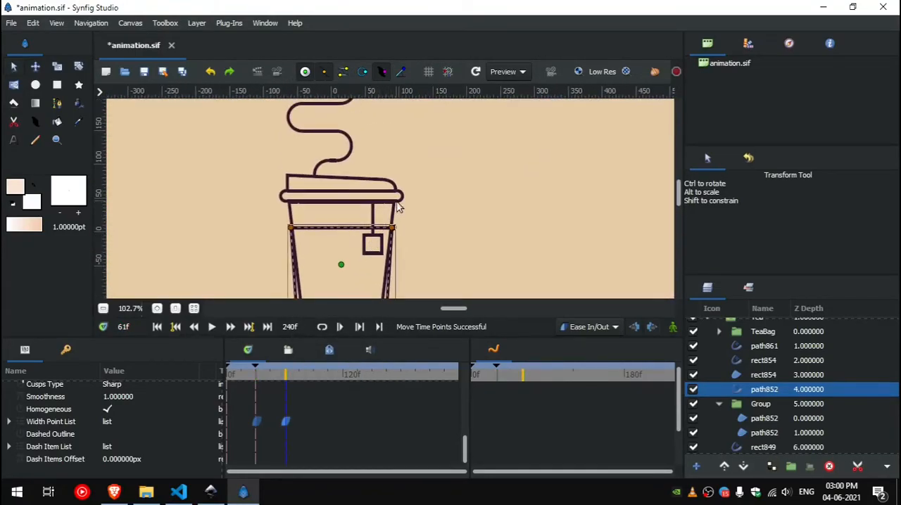
scroll(397, 206, up, 4)
click(404, 204)
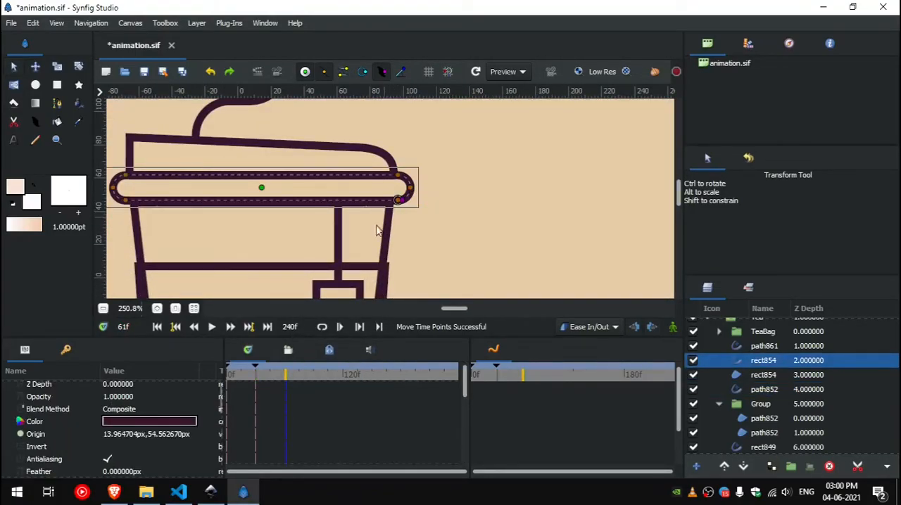
scroll(288, 393, down, 5)
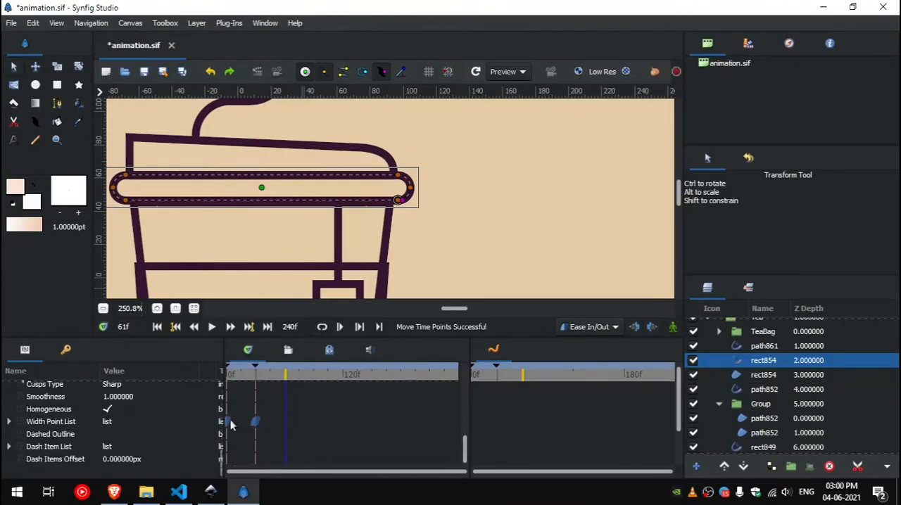
drag(259, 427, 299, 430)
drag(315, 427, 313, 427)
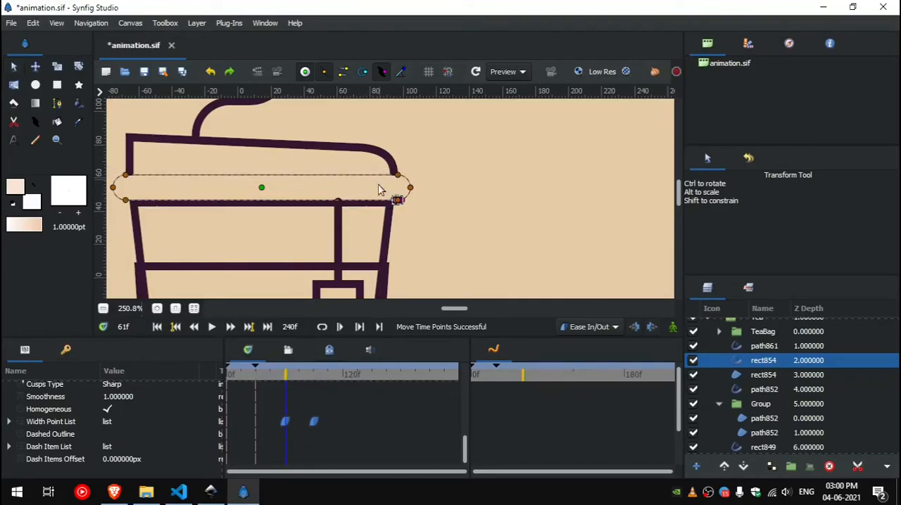
right_click(322, 422)
click(373, 252)
Step: Shift the width point list keyframes of the lid top outline rect856 to 90f and 121f and move the playhead to 121f
click(391, 164)
scroll(281, 390, down, 5)
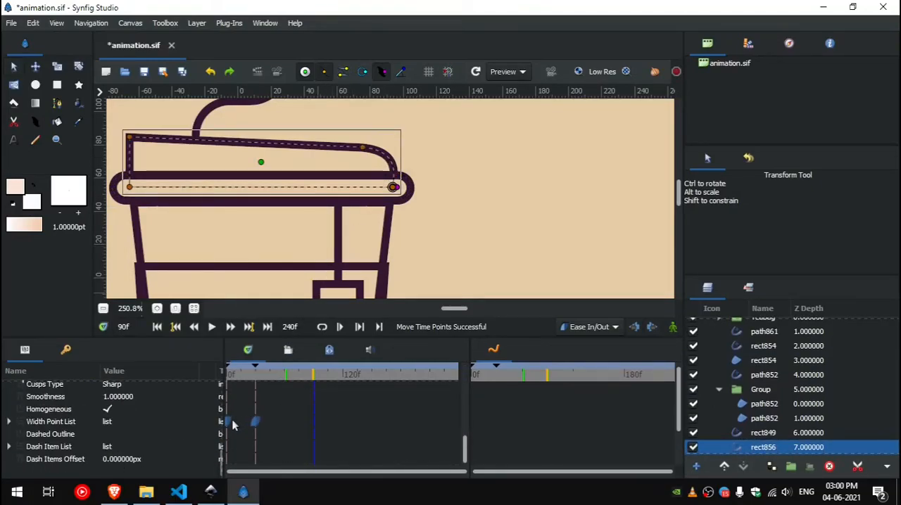
drag(256, 427, 343, 439)
click(344, 375)
Step: Shift the width point list keyframes of the smoke line path865 to 121f and about 150f, and save the file
click(215, 108)
drag(266, 416, 225, 426)
drag(256, 423, 373, 429)
key(ctrl+s)
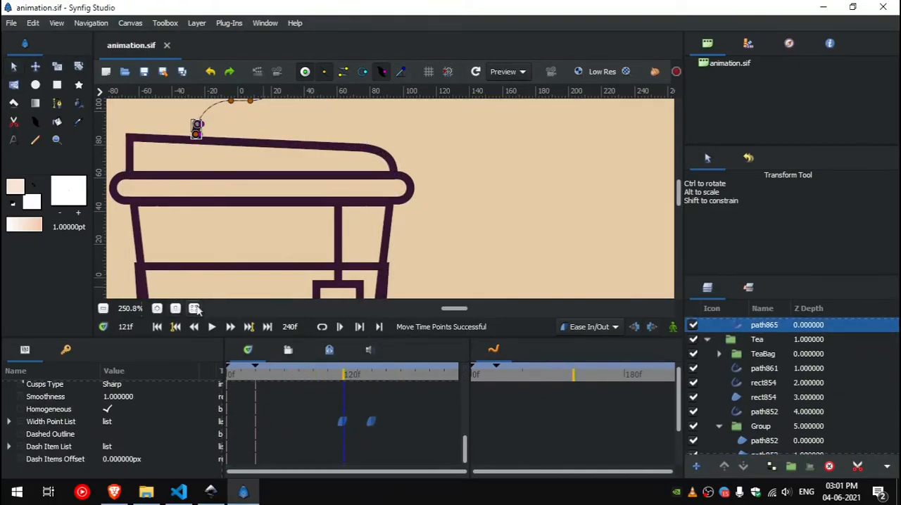
Step: Fit the canvas in view and play the staggered animation from the first frame
click(195, 308)
click(186, 259)
click(157, 327)
click(210, 328)
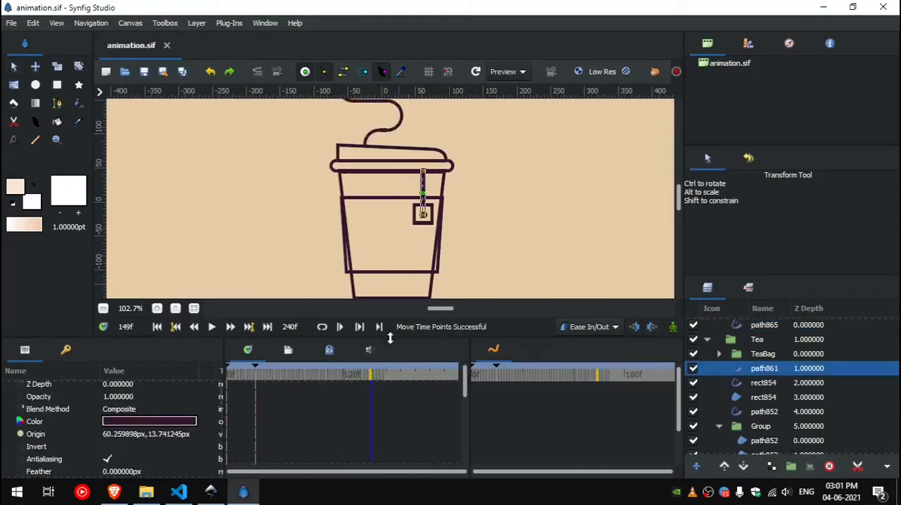
Step: Shift the width point list keyframes of the tea bag string path861 to about 150f and 179f, and save the file
scroll(257, 426, down, 5)
drag(256, 423, 401, 427)
key(ctrl+s)
Step: Replay the whole animation from the first frame with the full canvas in view to check the string's timing
click(157, 327)
click(211, 328)
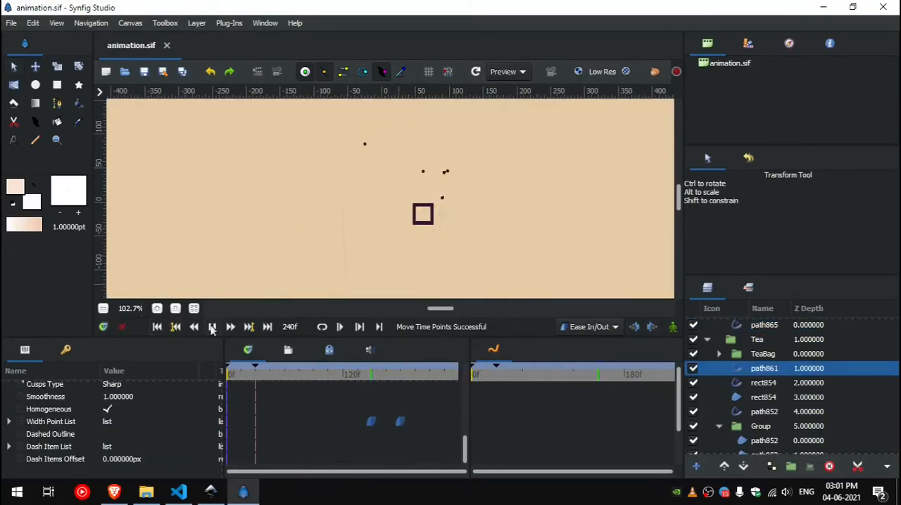
click(212, 327)
click(194, 308)
click(157, 327)
click(212, 328)
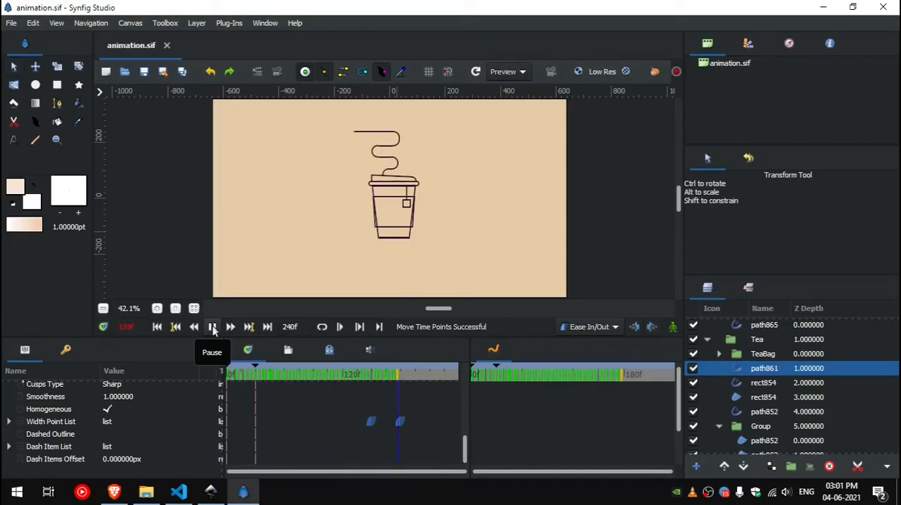
click(213, 328)
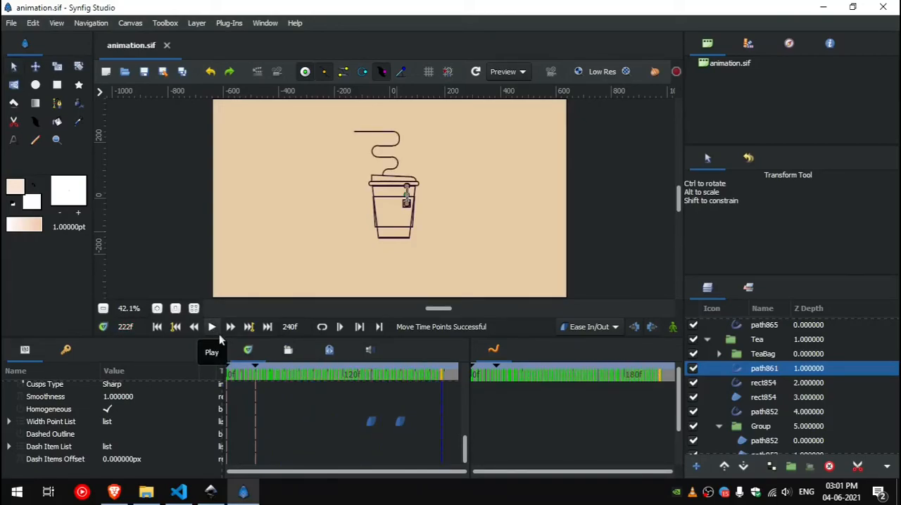
Step: Shrink the TeaBag group to nothing at 0f by keying its transformation scale in animate mode, and save the file
click(739, 356)
drag(322, 376, 171, 370)
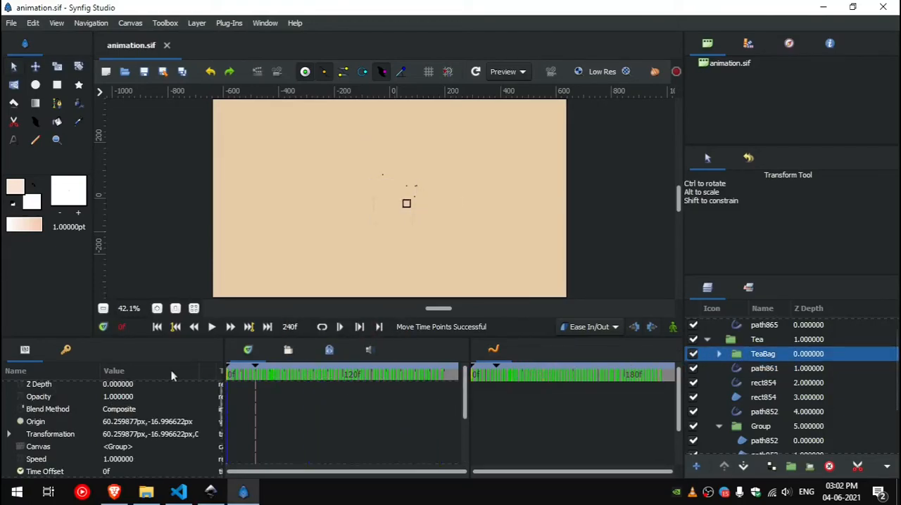
click(673, 328)
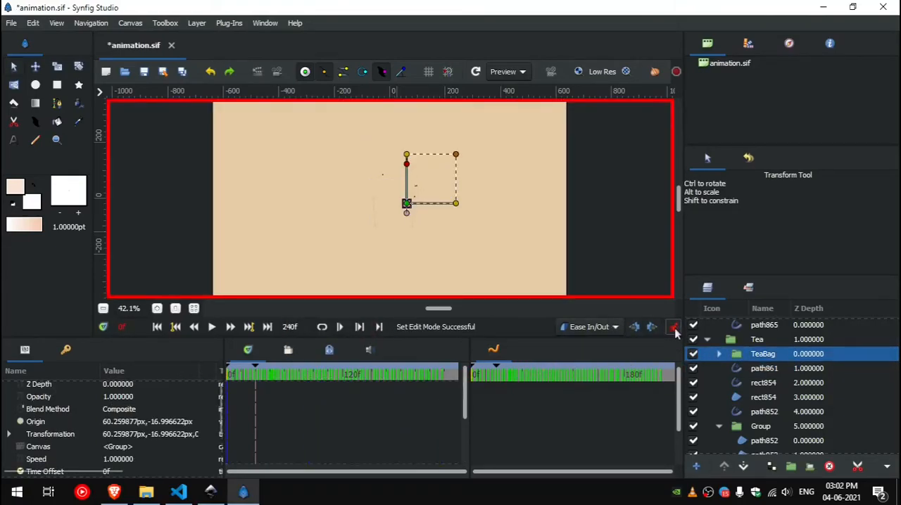
click(9, 435)
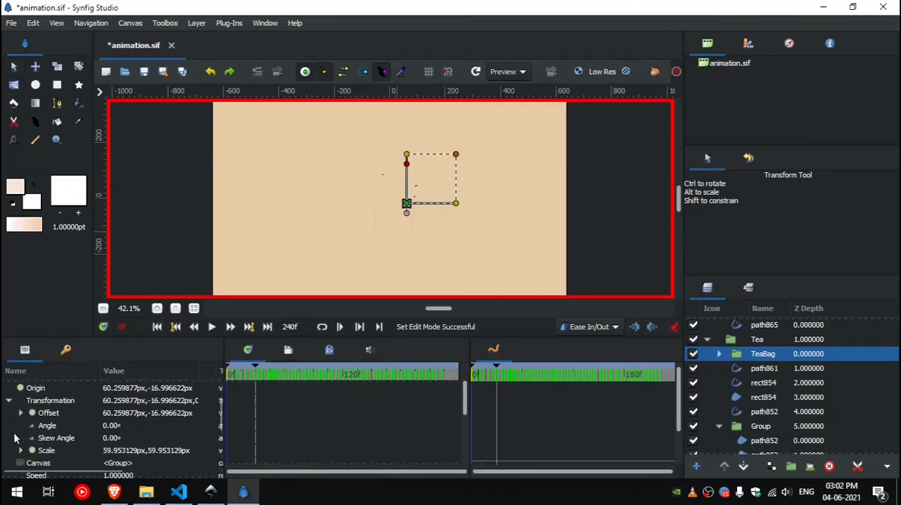
click(20, 450)
click(32, 442)
click(129, 451)
click(139, 449)
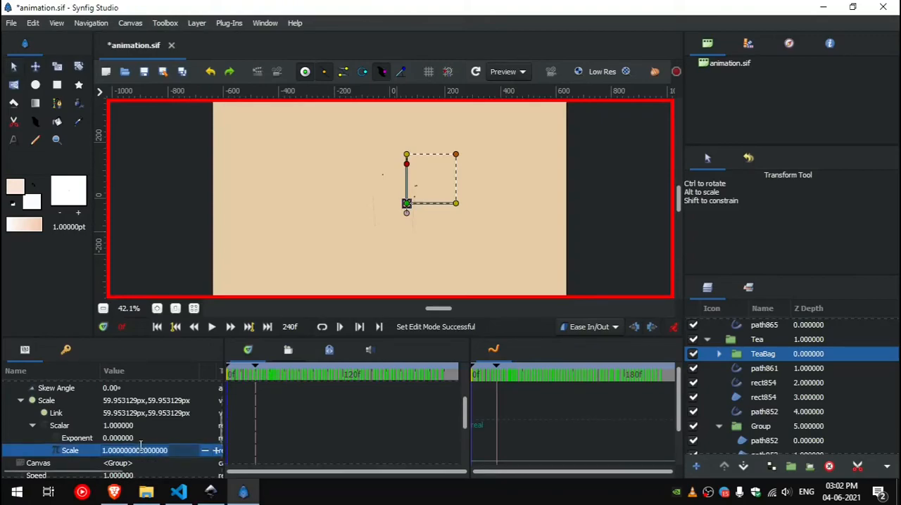
key(Return)
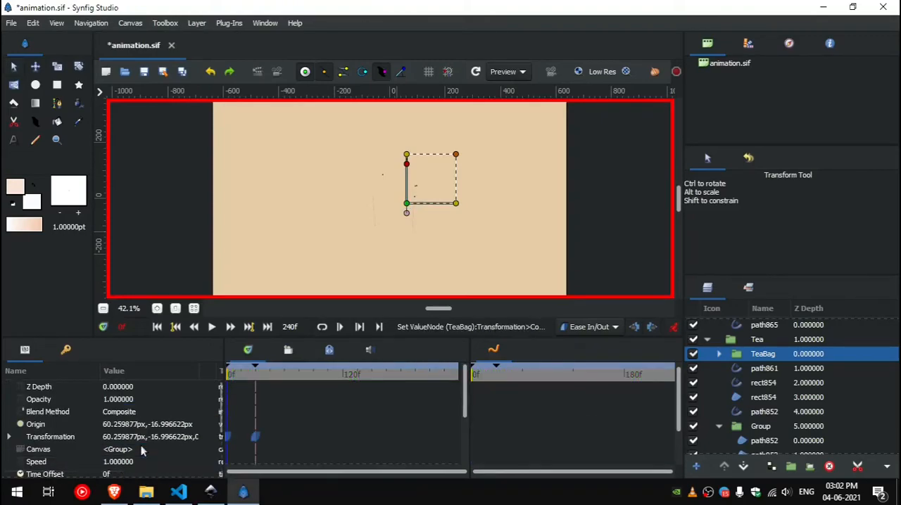
click(673, 327)
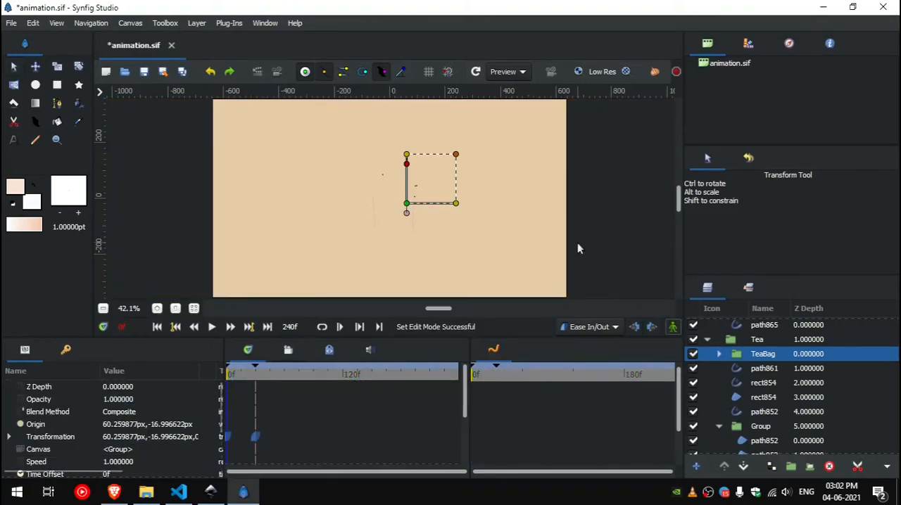
click(577, 244)
key(ctrl+s)
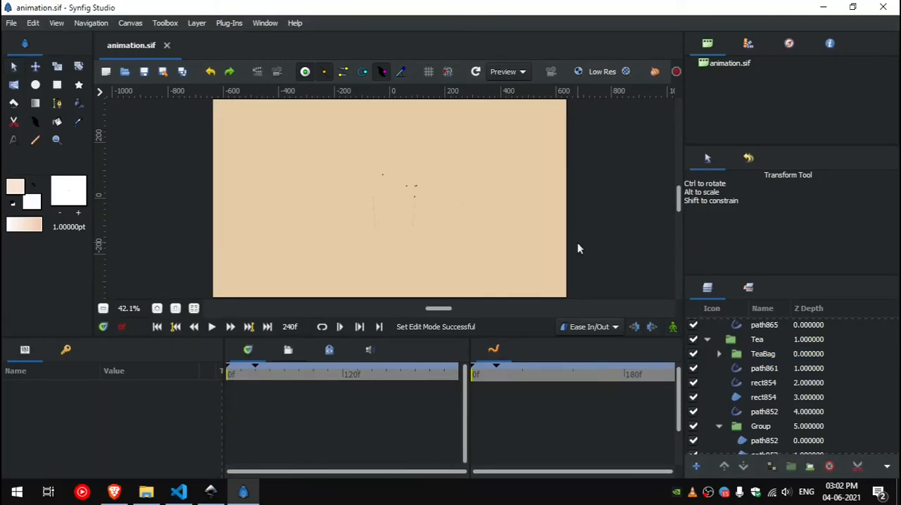
Step: Key the first path852 region in the sleeve's Group at 30f, moved horizontally off the cup to an origin x of about 240 px
click(252, 329)
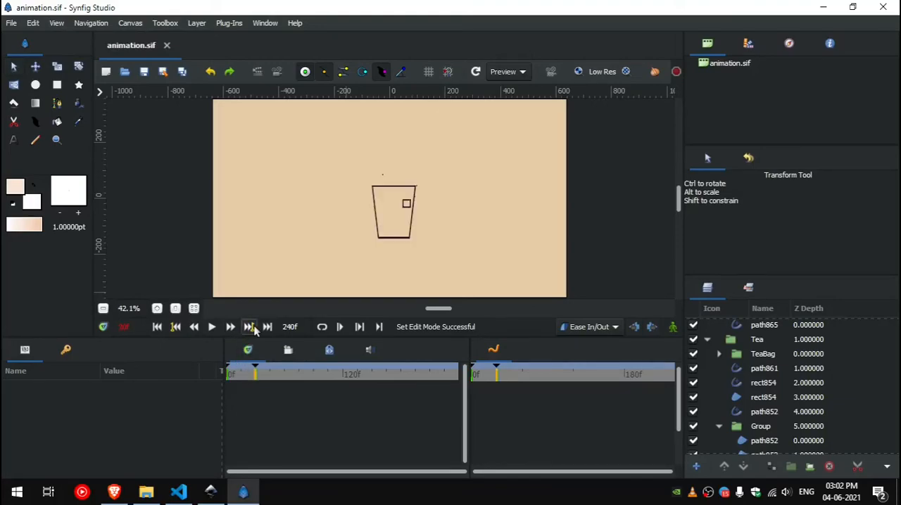
click(738, 427)
scroll(742, 433, down, 1)
click(709, 417)
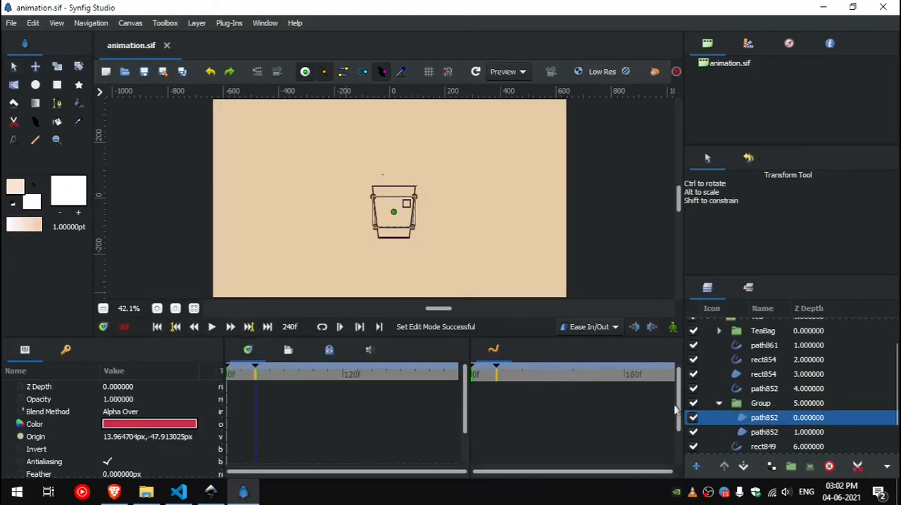
click(673, 328)
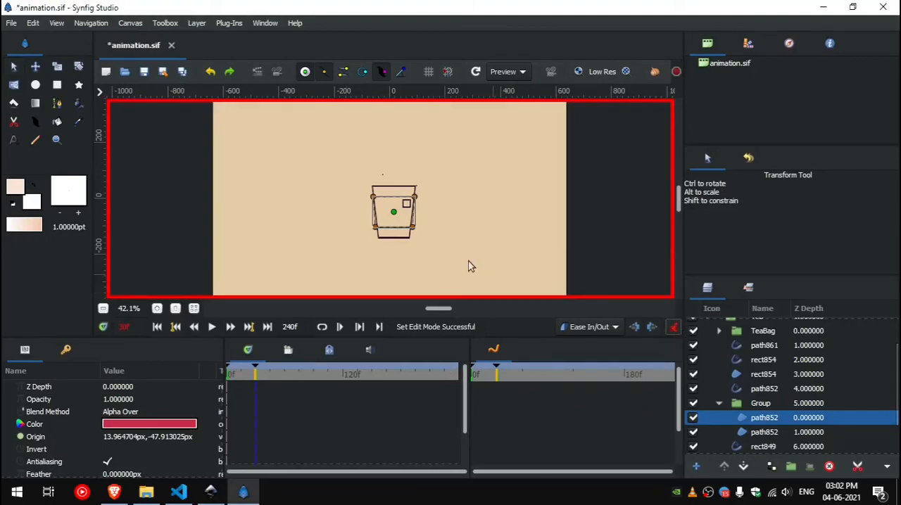
click(394, 212)
drag(394, 213, 456, 214)
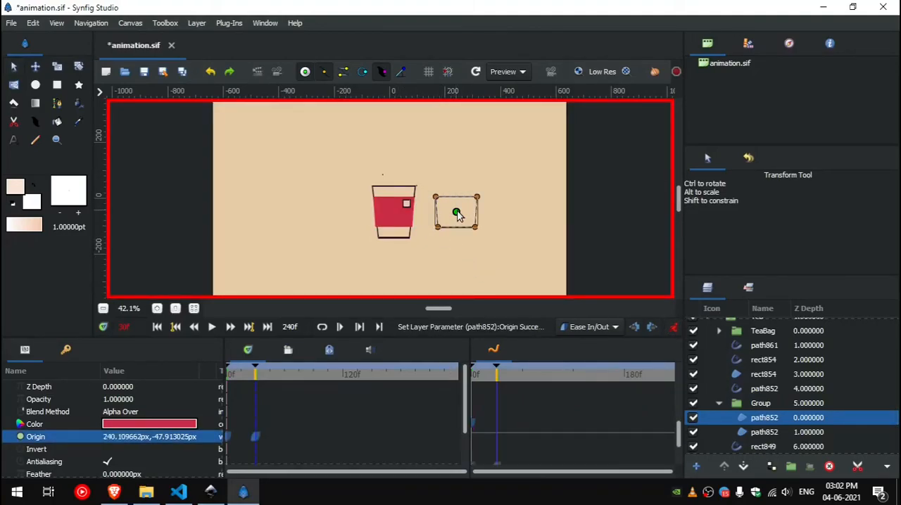
click(673, 328)
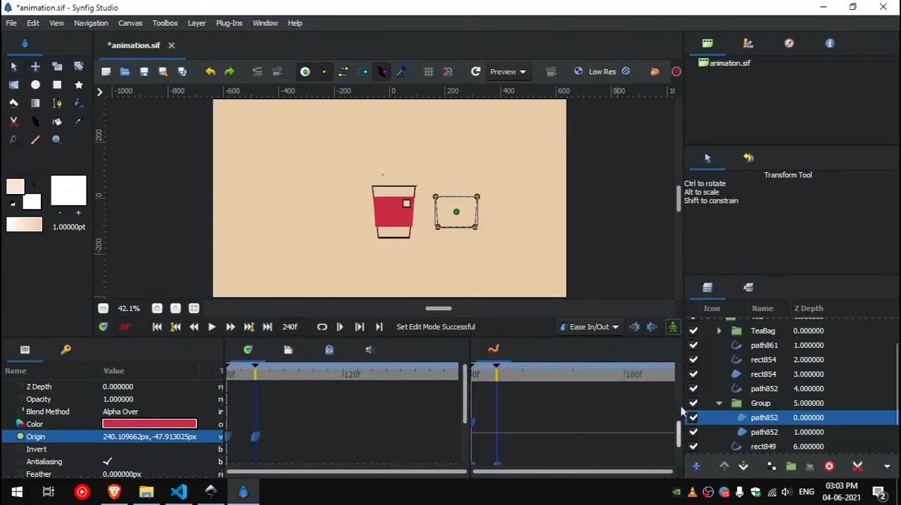
Step: Select the tea bag string path861 and jump the playhead to its last width point list keyframe at 179f
scroll(405, 201, up, 6)
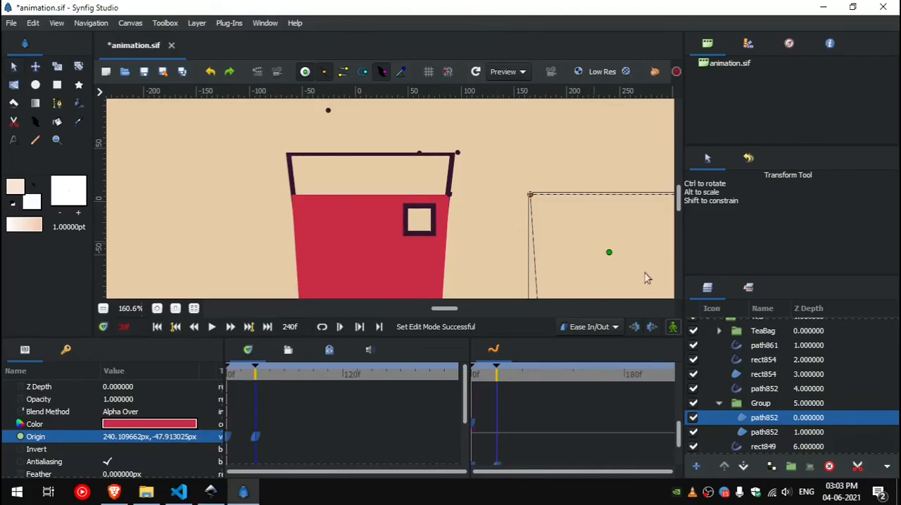
click(403, 376)
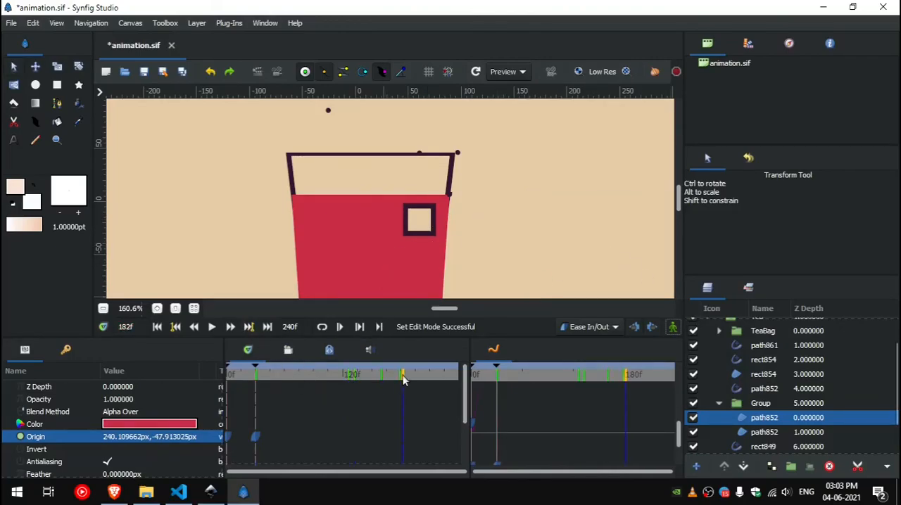
drag(403, 377, 420, 376)
click(421, 190)
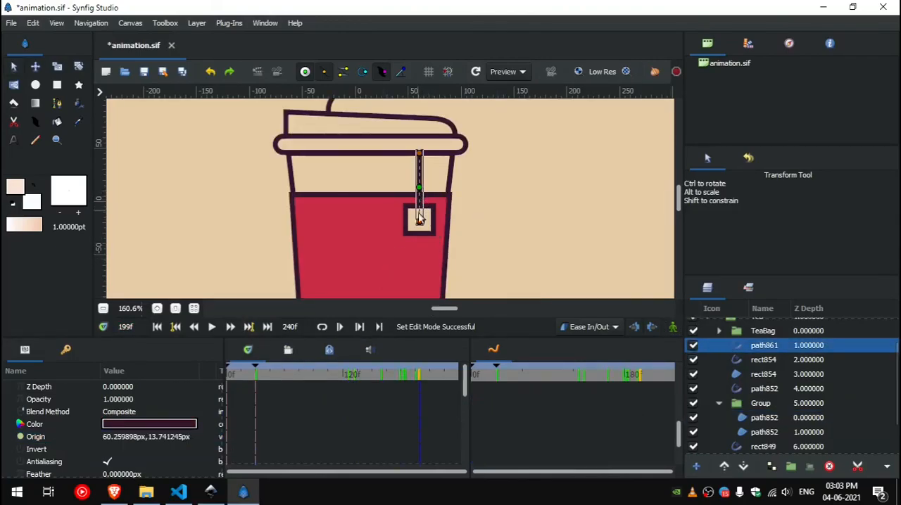
scroll(386, 420, down, 5)
right_click(403, 425)
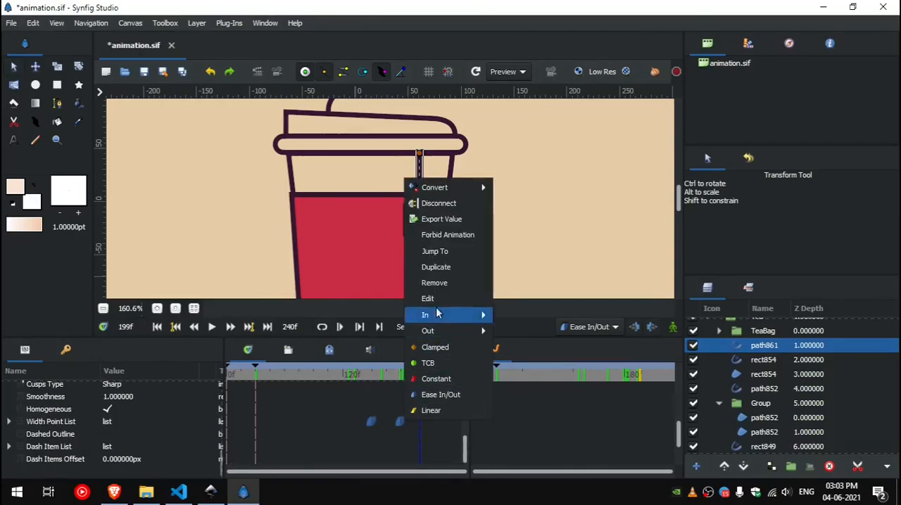
click(455, 254)
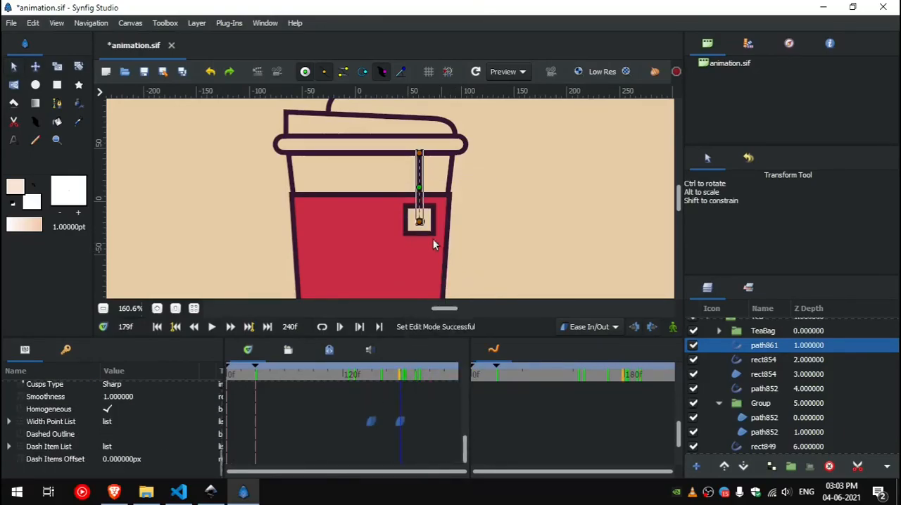
Step: Shift the TeaBag group's transformation keyframes to 179f and 208f, and play the animation
click(736, 330)
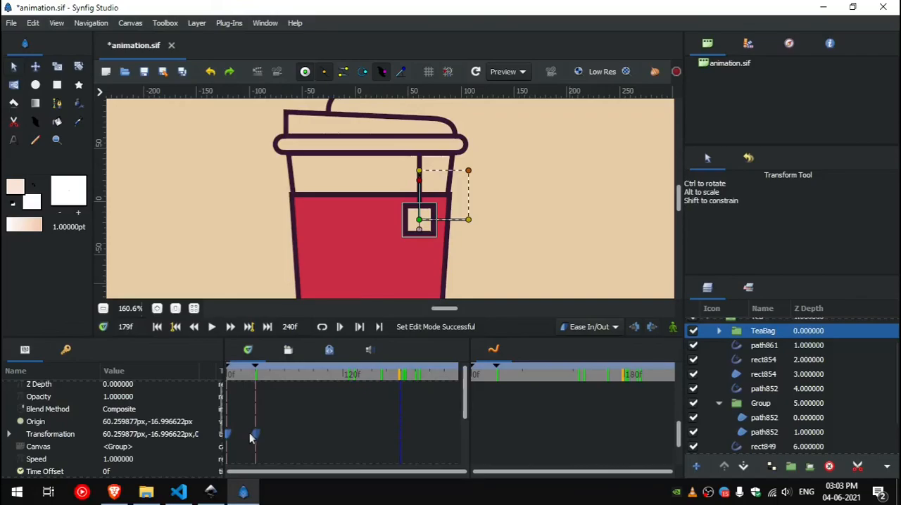
drag(250, 433, 425, 443)
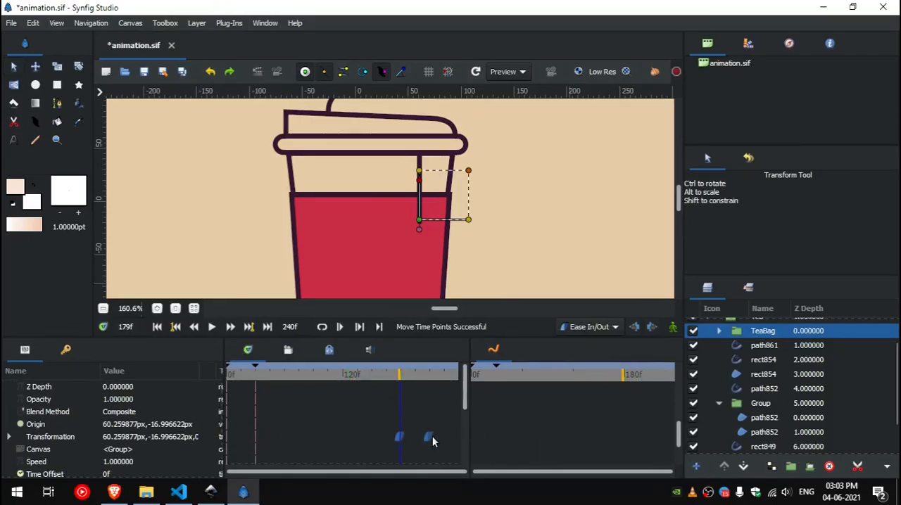
right_click(429, 437)
click(486, 267)
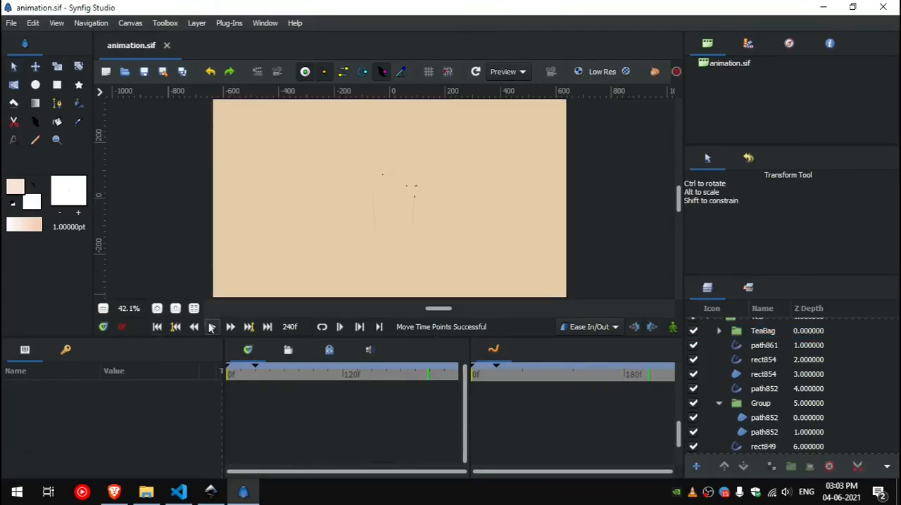
click(211, 327)
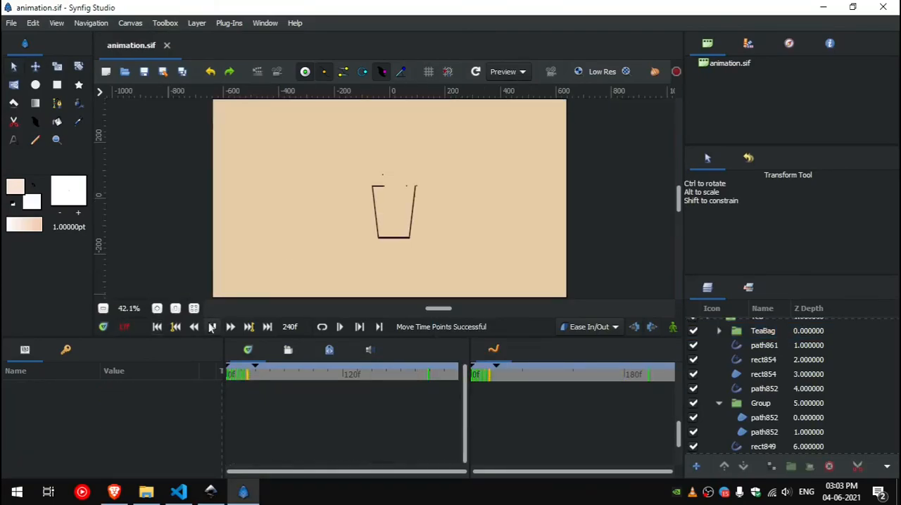